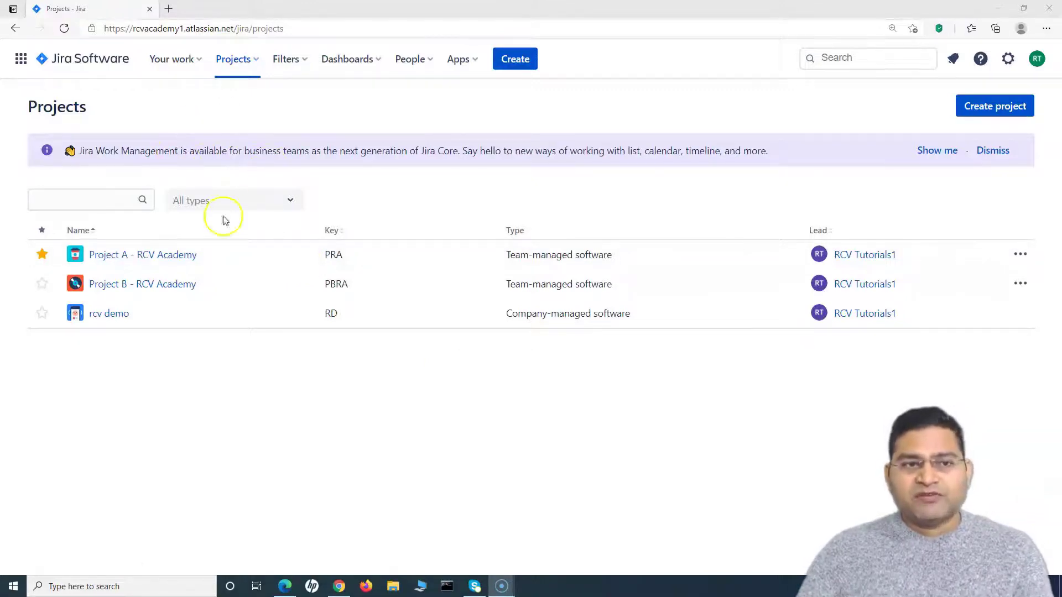
- Open the Project A - RCV Academy project and show its backlog of nine issues
click(124, 257)
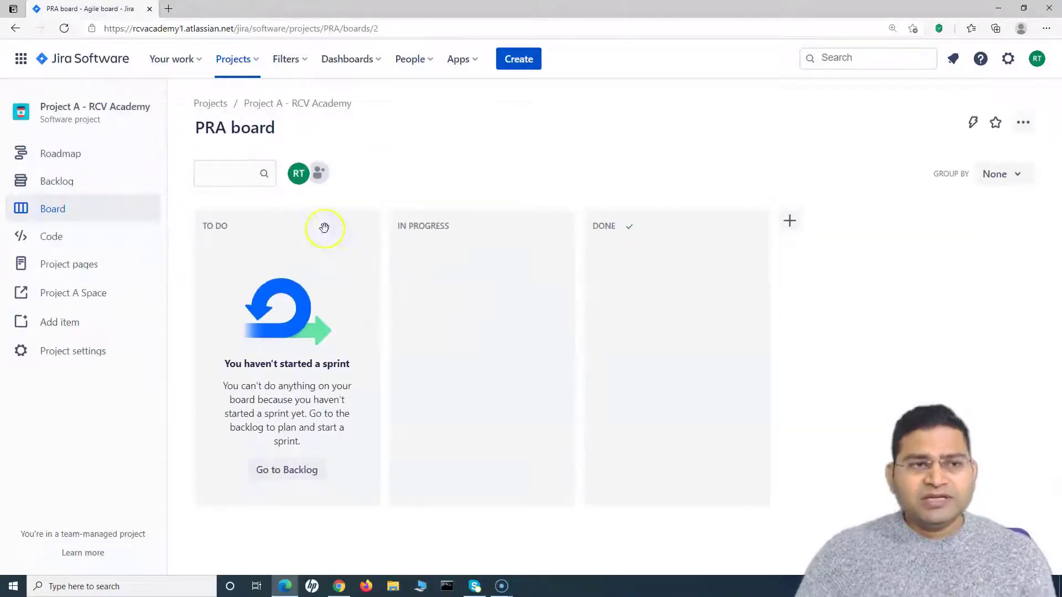
click(37, 183)
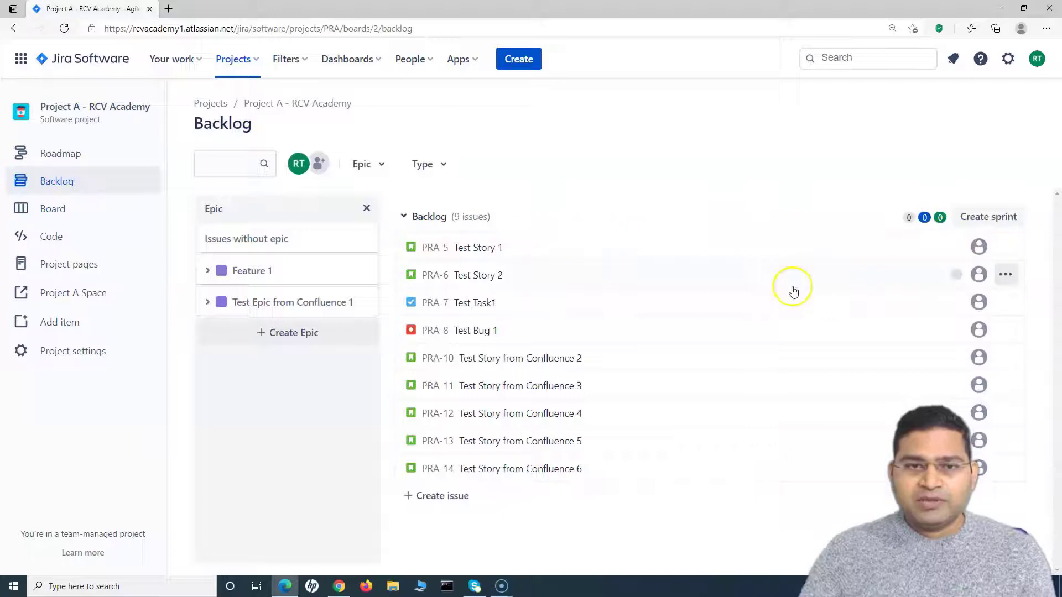
- Create PRA Sprint 1 and move PRA-5, PRA-11, PRA-8, PRA-7 and PRA-10 into it
click(995, 219)
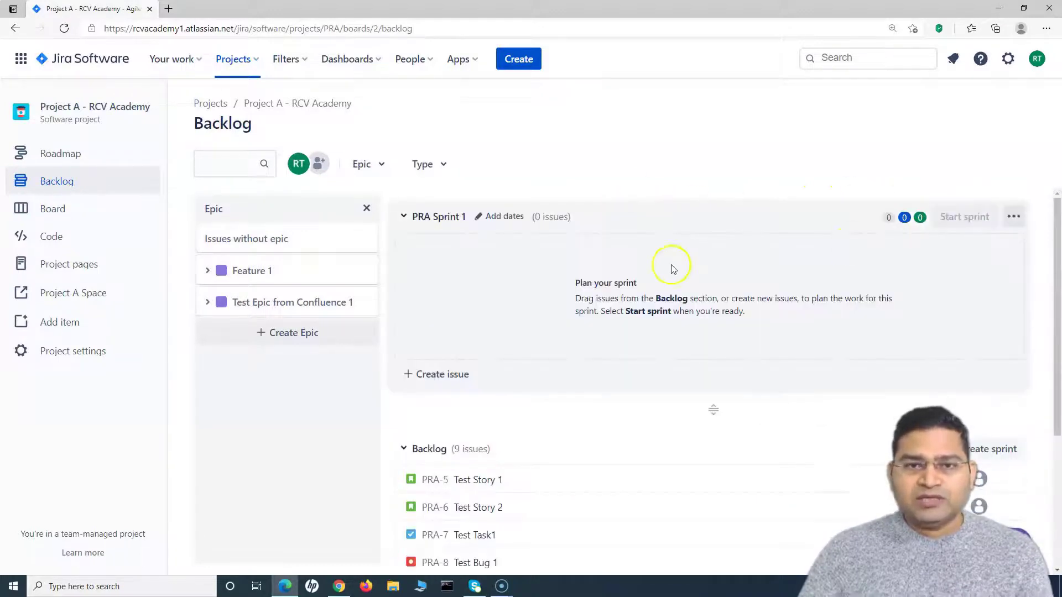
drag(508, 490, 548, 288)
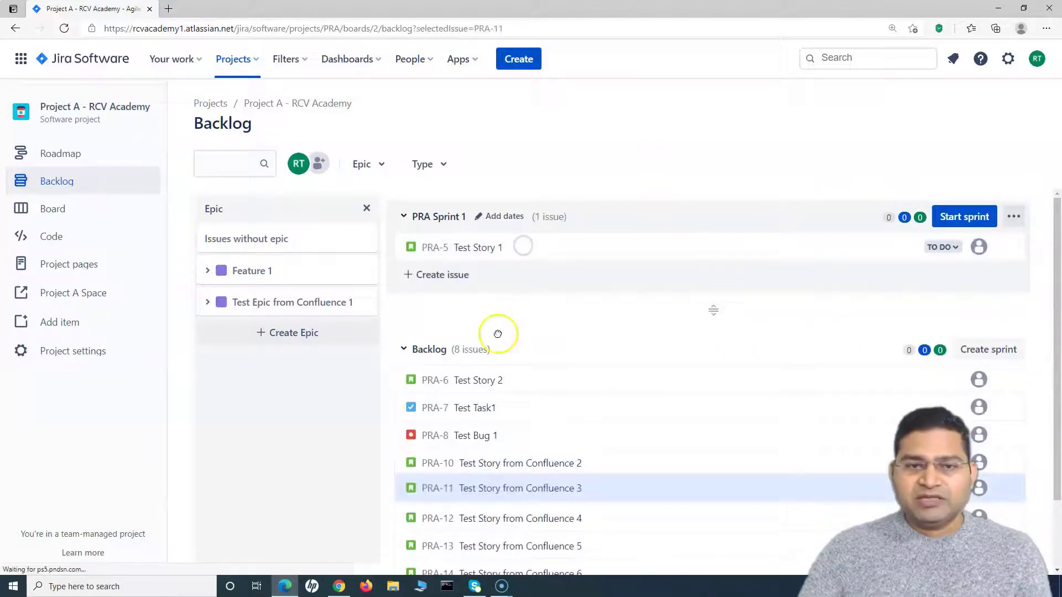
drag(453, 490, 479, 251)
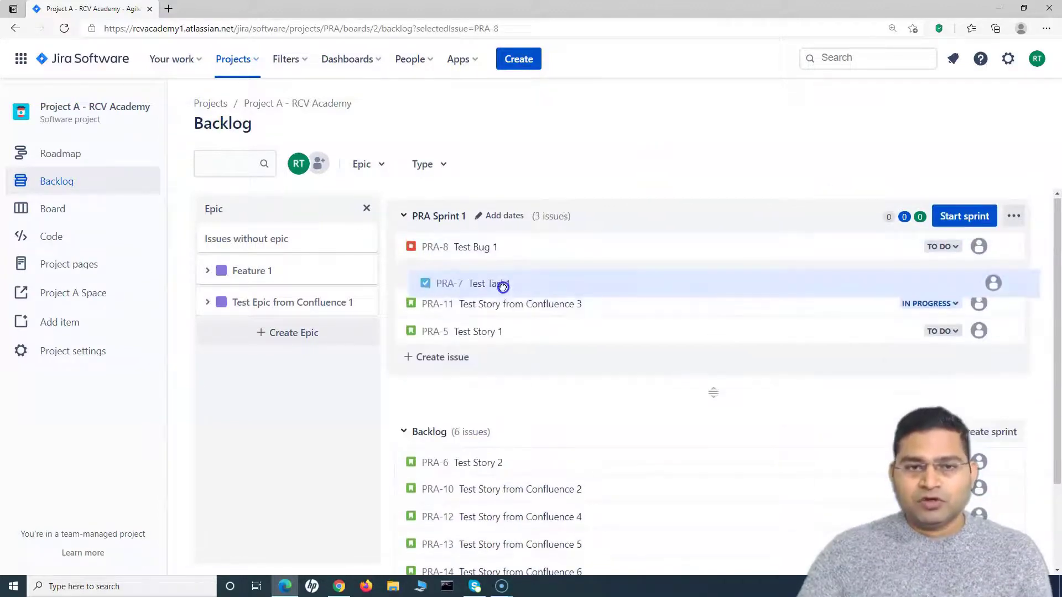
drag(500, 284, 500, 277)
drag(512, 437, 515, 327)
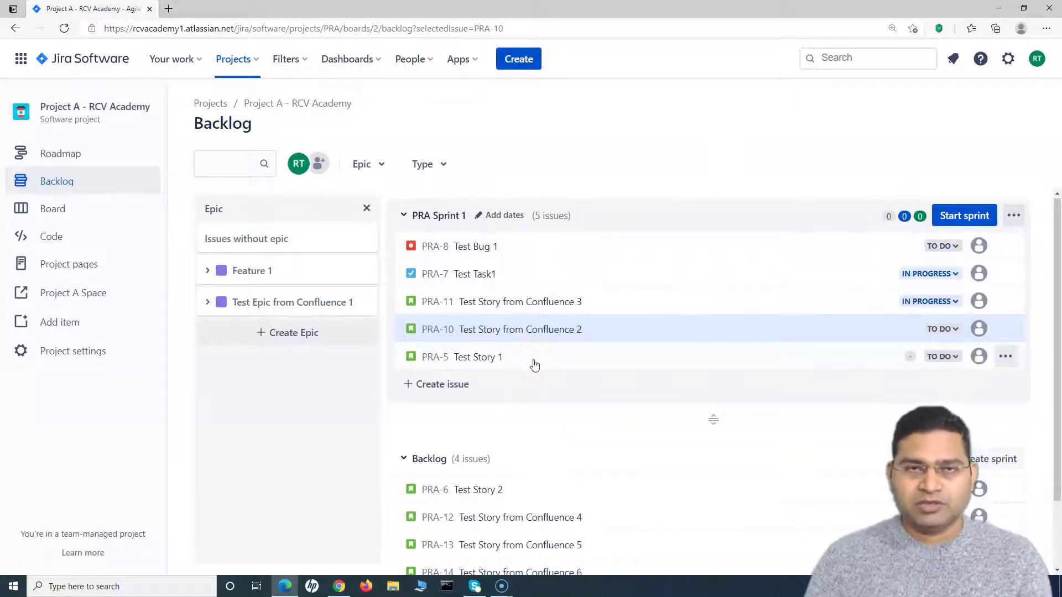
- Start PRA Sprint 1, keeping its default name and dates
click(960, 215)
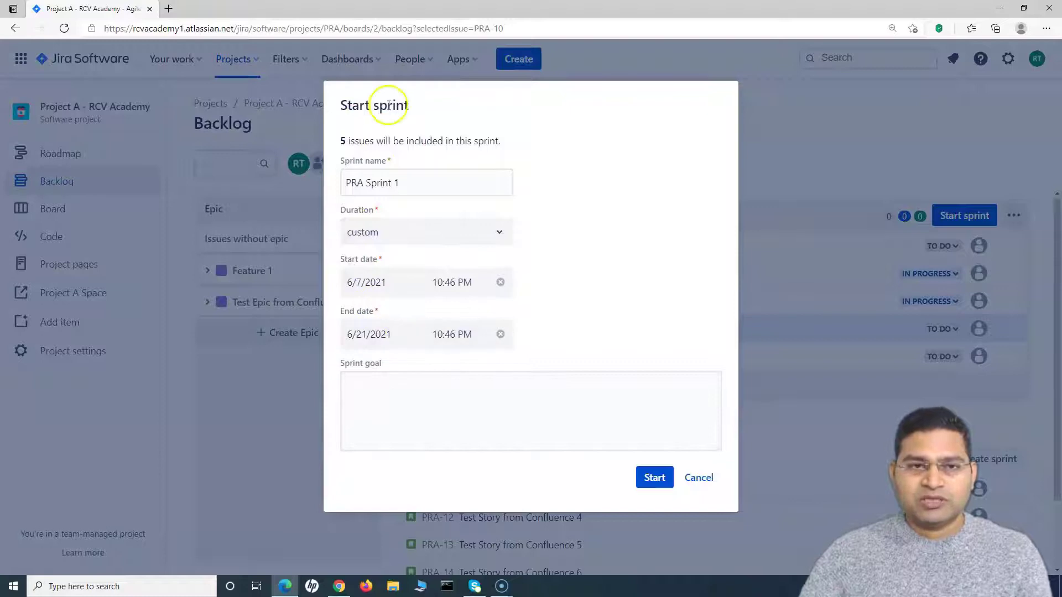
click(656, 481)
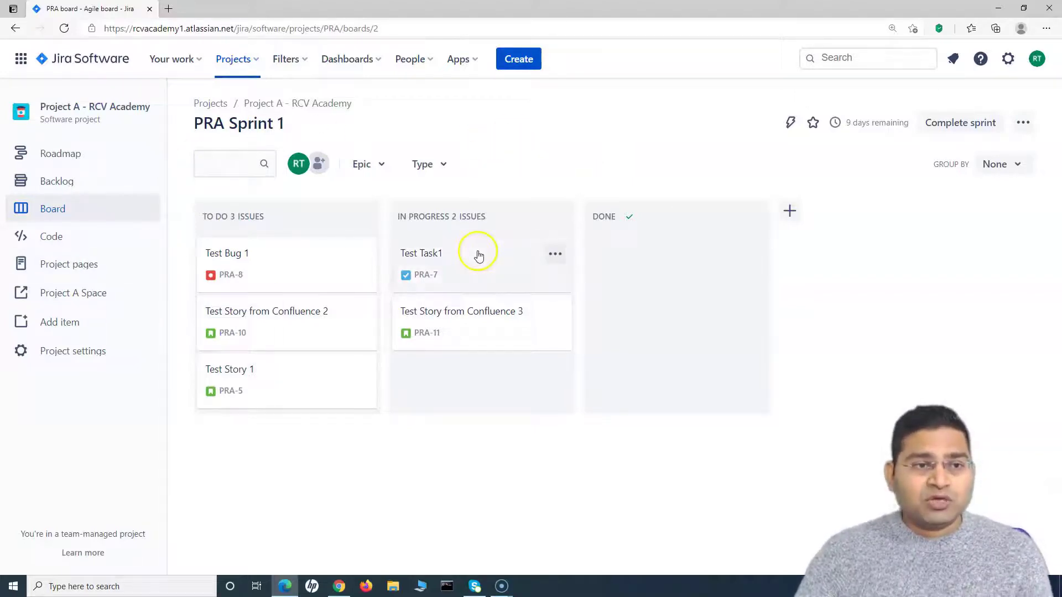
- Open the Project A - RCV Academy Confluence space in a new tab, then return to Jira
click(62, 295)
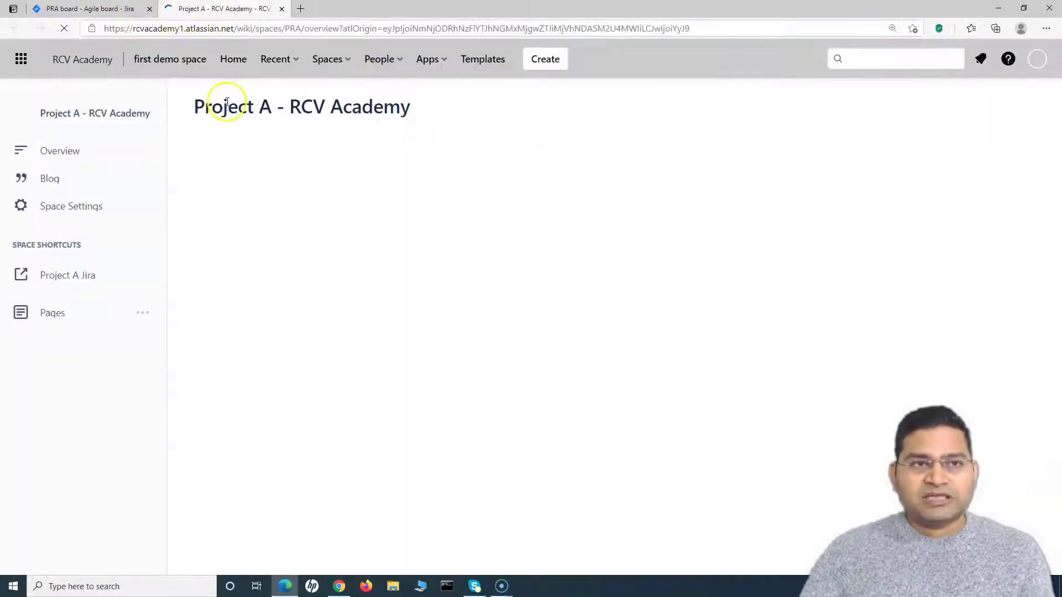
triple_click(419, 109)
click(285, 174)
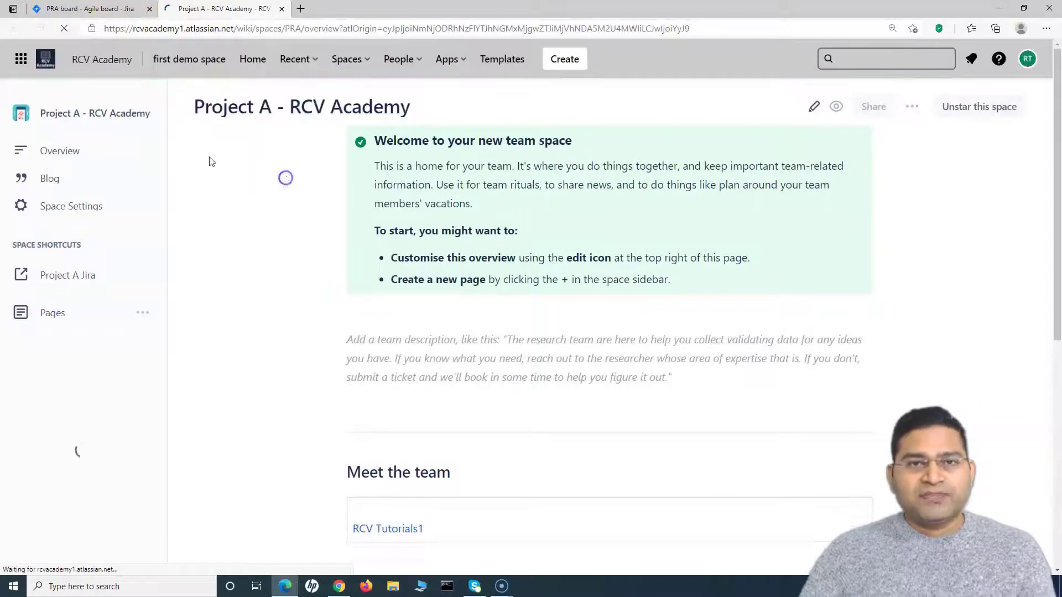
click(90, 8)
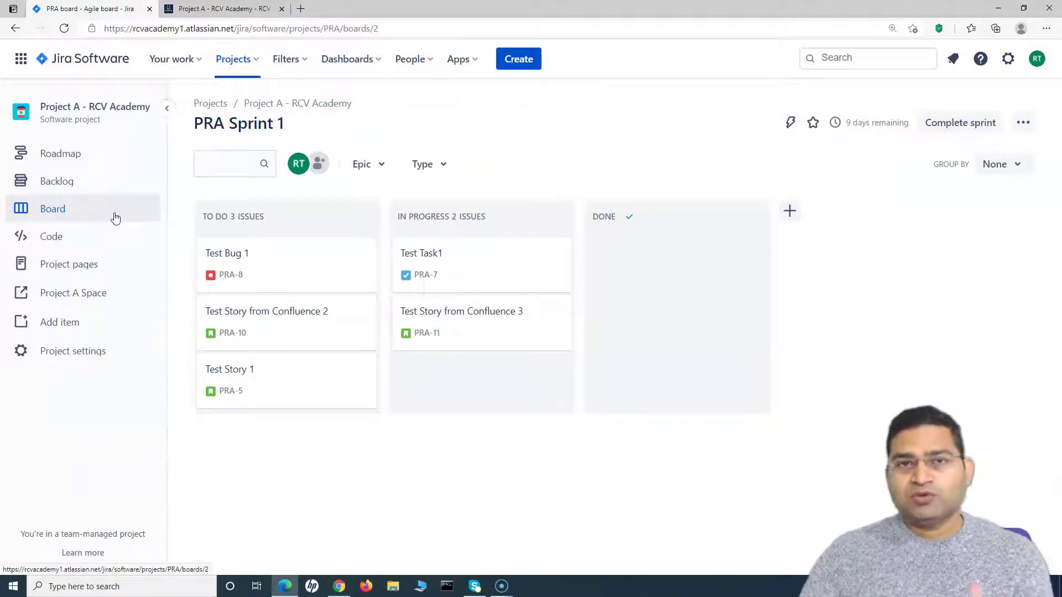
- Create a new blank page from the Project A space's Pages list
click(231, 8)
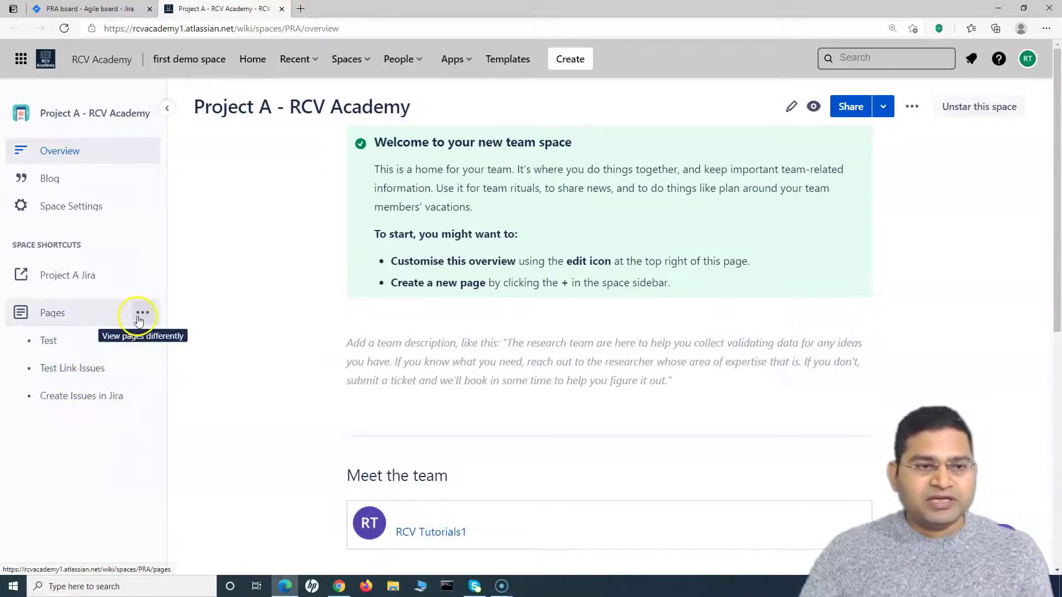
click(66, 314)
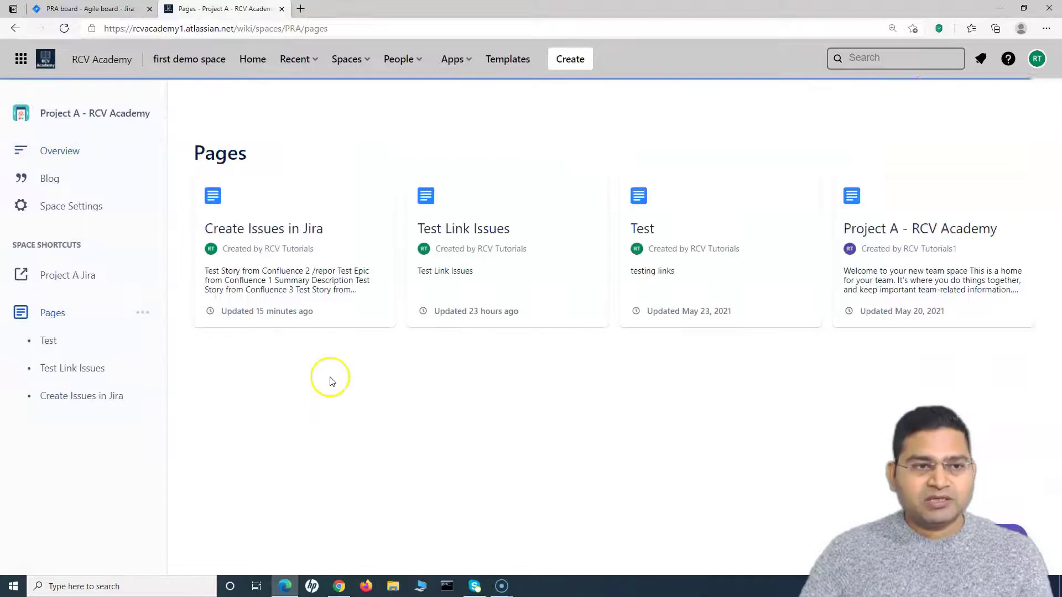
click(572, 62)
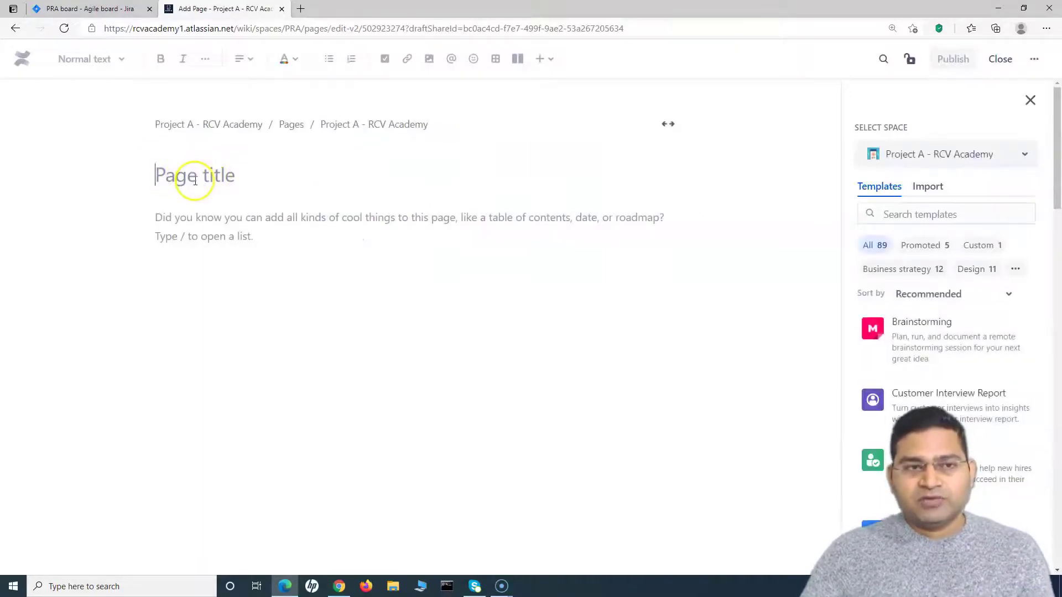
- Title the new page 'Reports' and move into the page body
click(195, 181)
text(Repor)
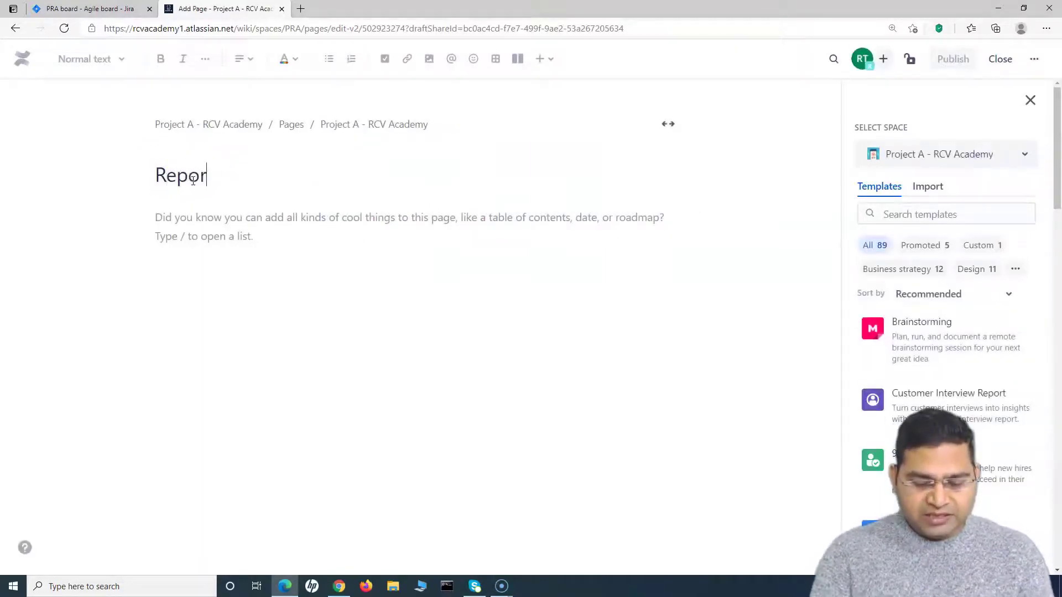
text(ts)
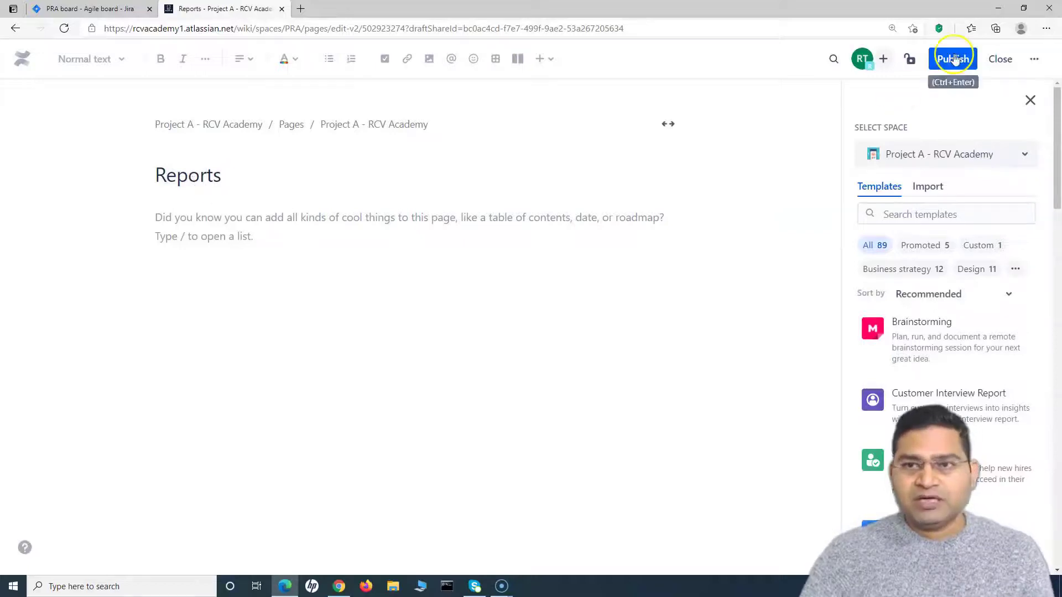
click(240, 236)
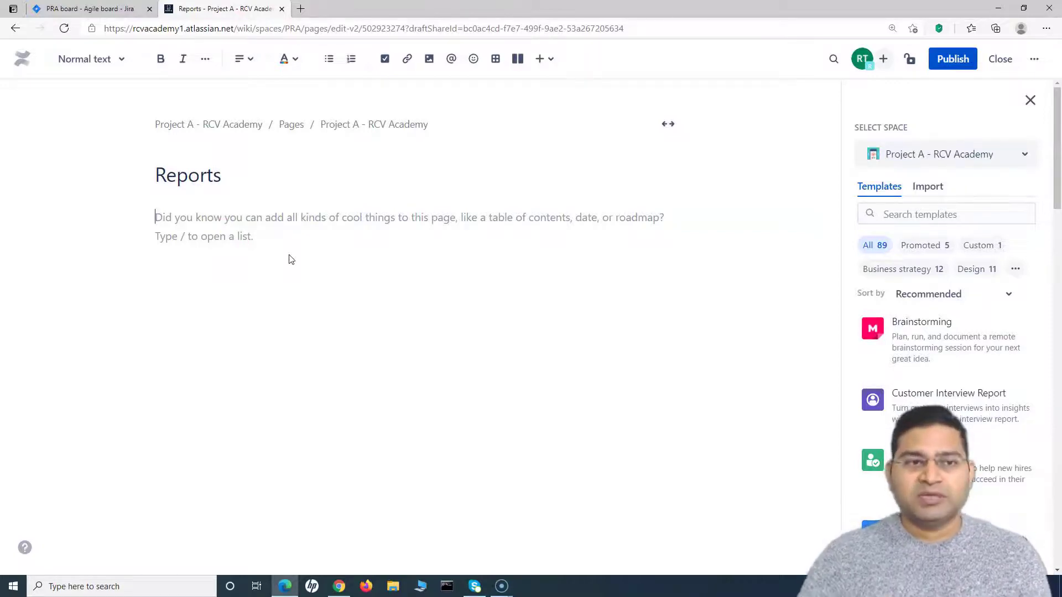
- Search the full macro list for 'pie' and pick the Pie Chart macro
click(555, 65)
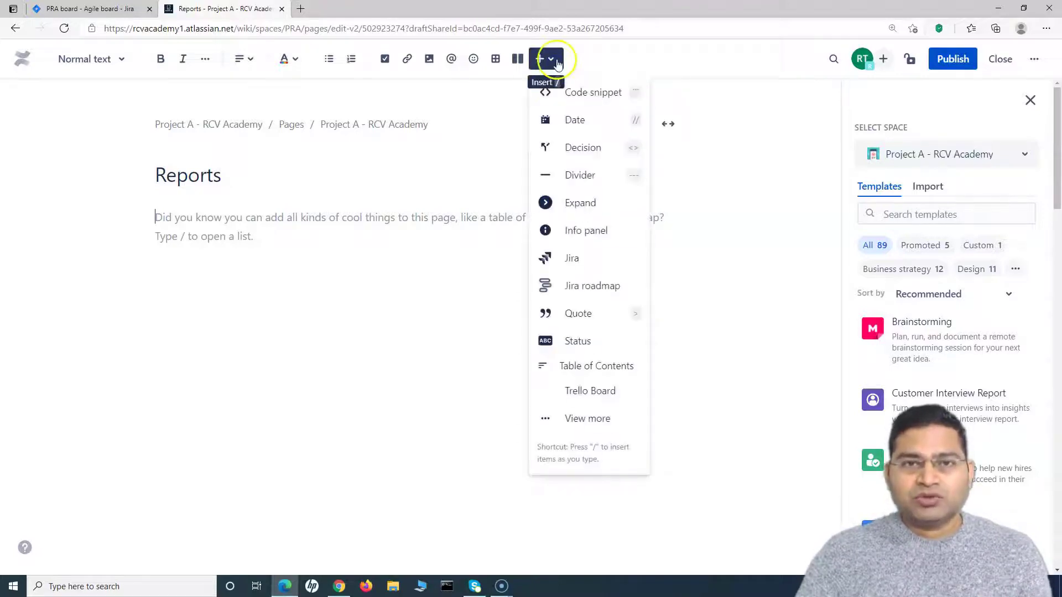
click(575, 424)
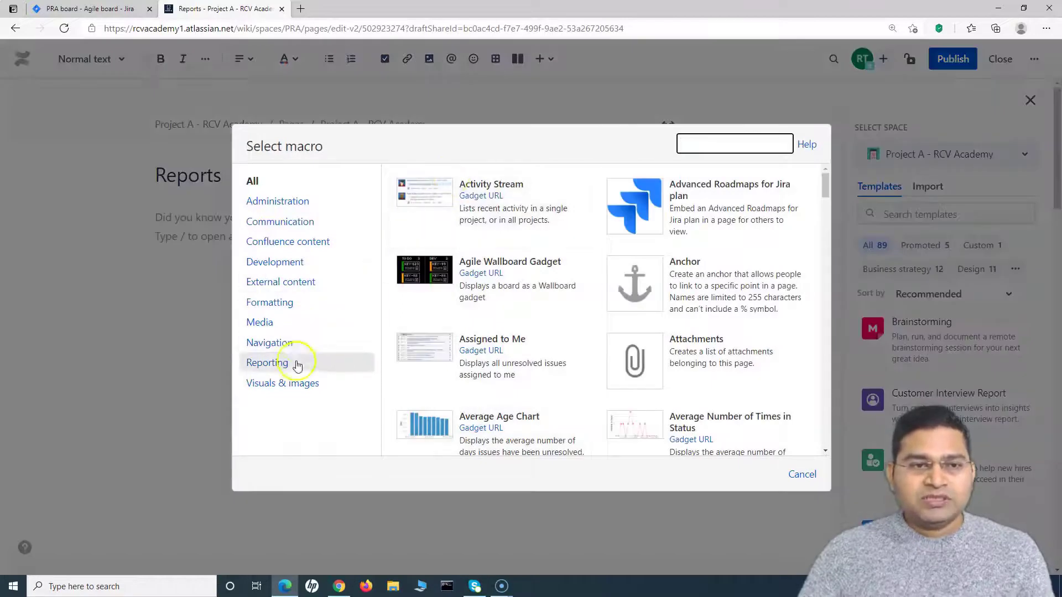
scroll(510, 356, down, 2)
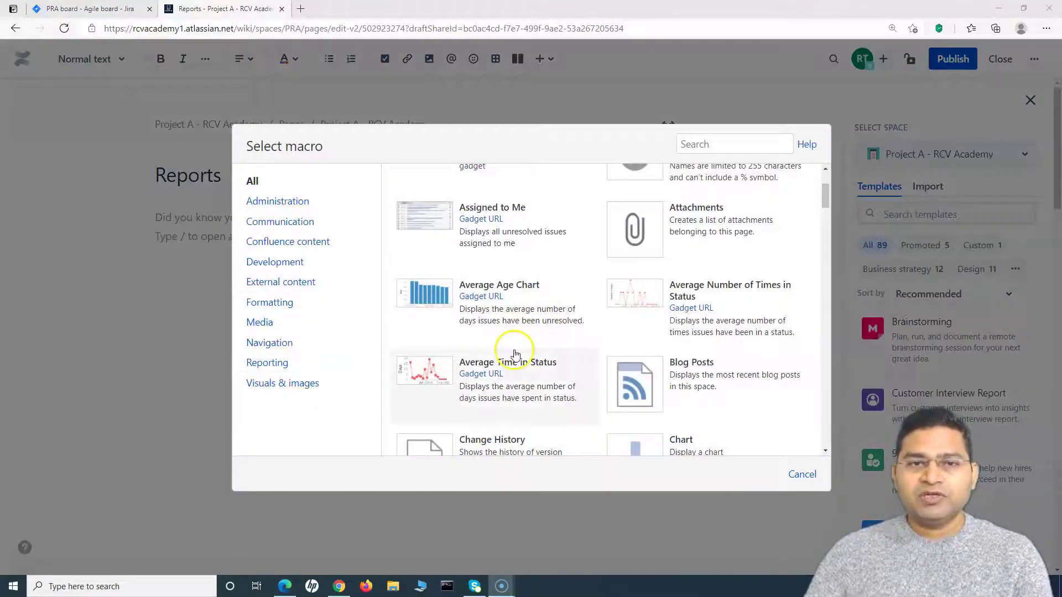
scroll(487, 346, up, 1)
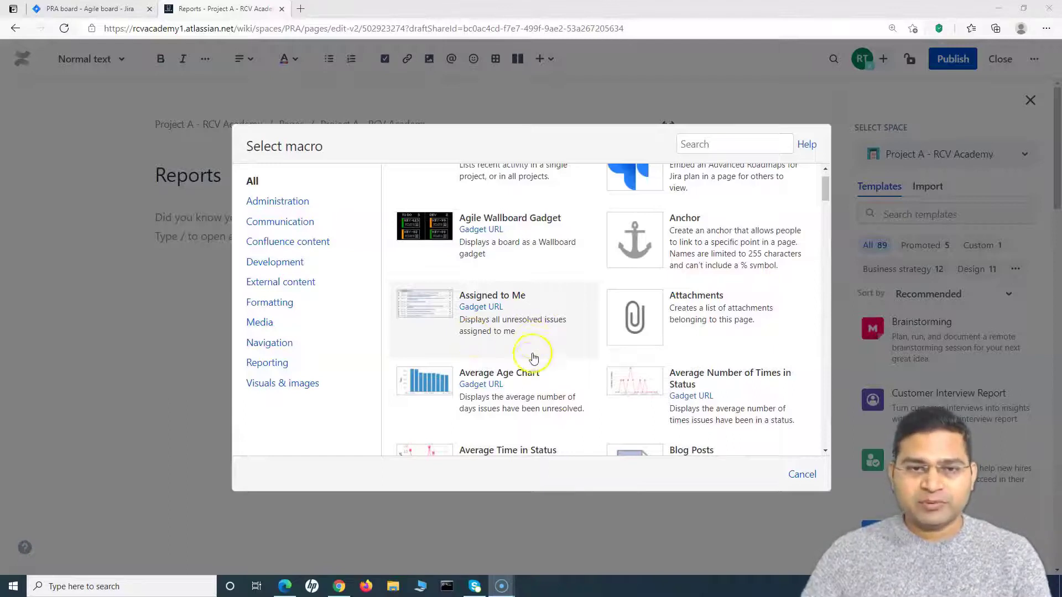
click(718, 145)
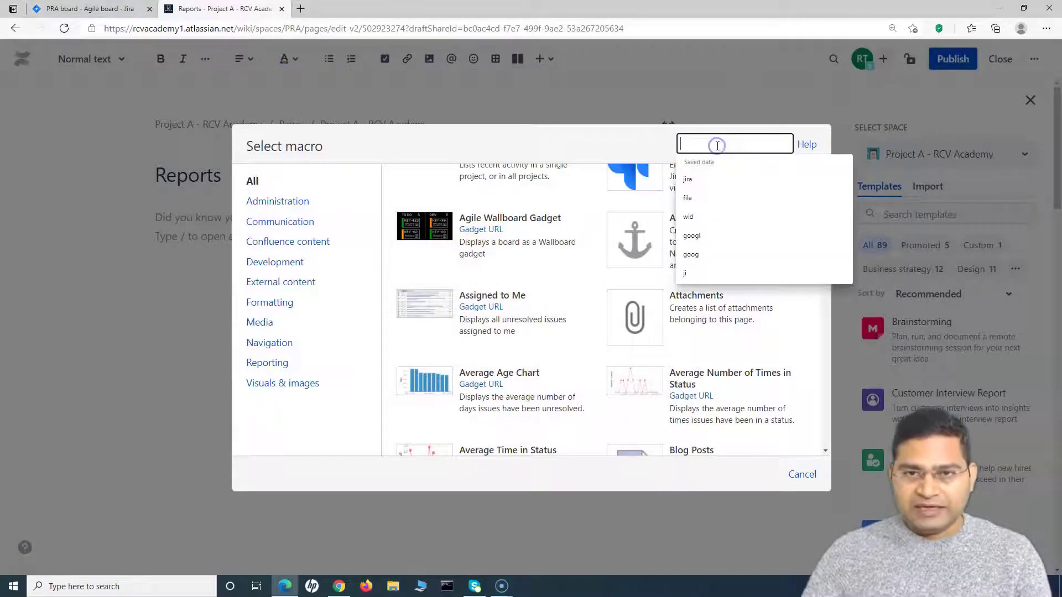
text(pie)
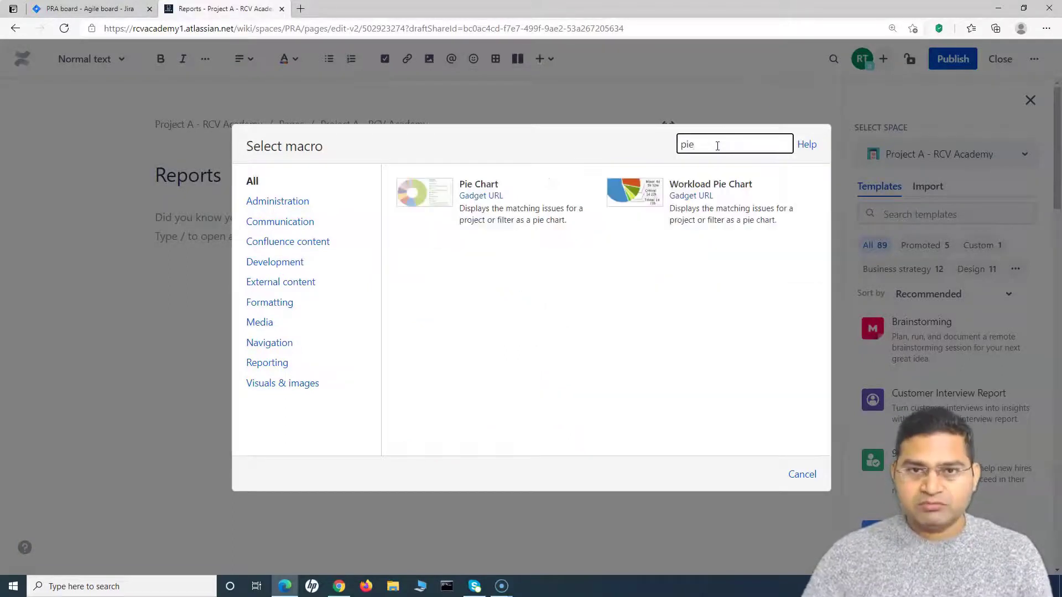
click(523, 204)
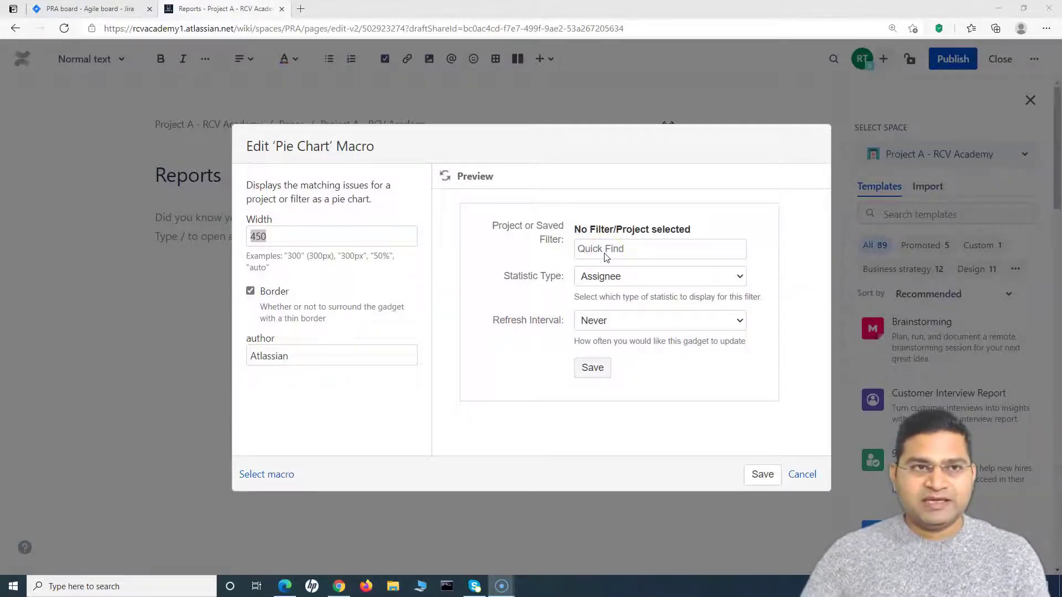
- Run an advanced issue search with JQL project = "Project A - RCV Academy"
click(94, 8)
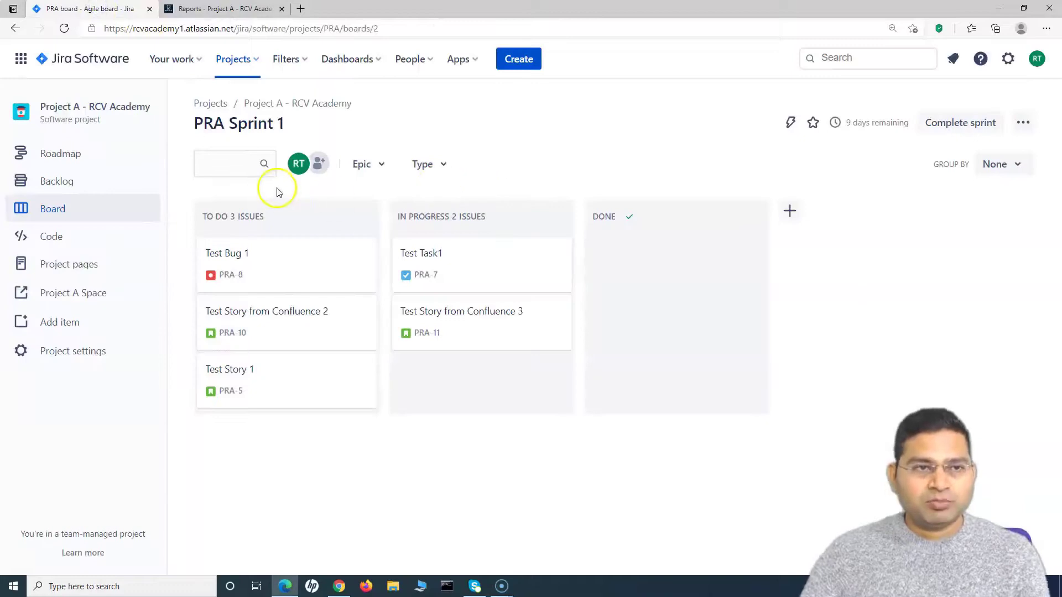
click(291, 59)
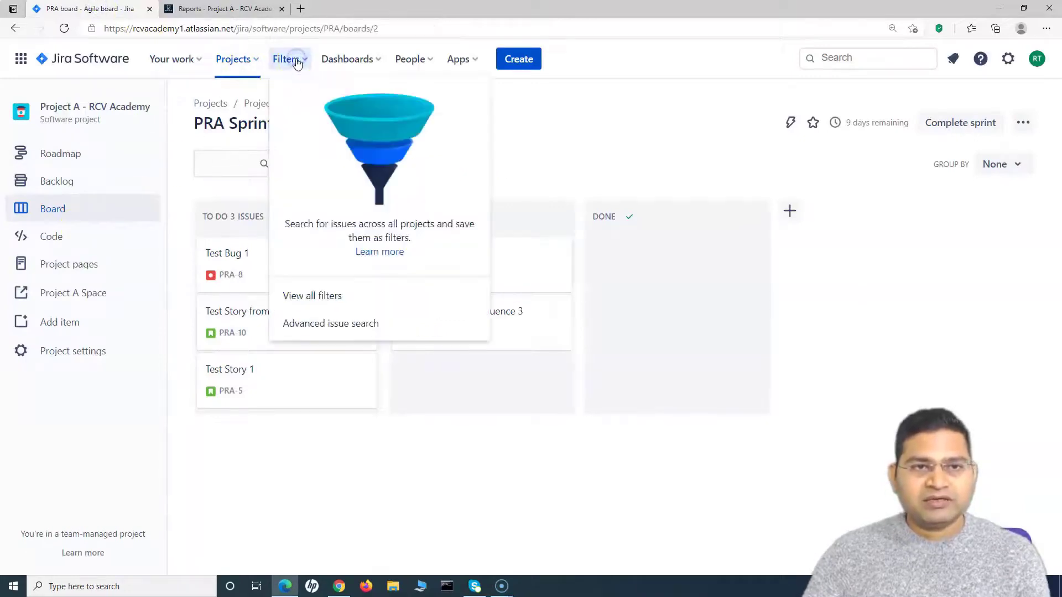
click(332, 326)
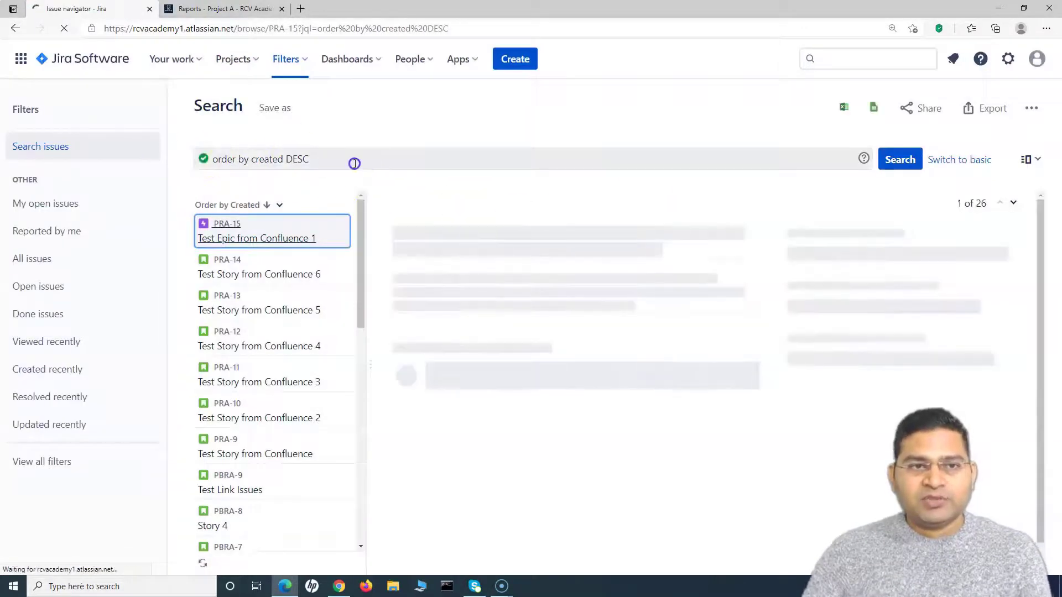
click(355, 164)
triple_click(364, 156)
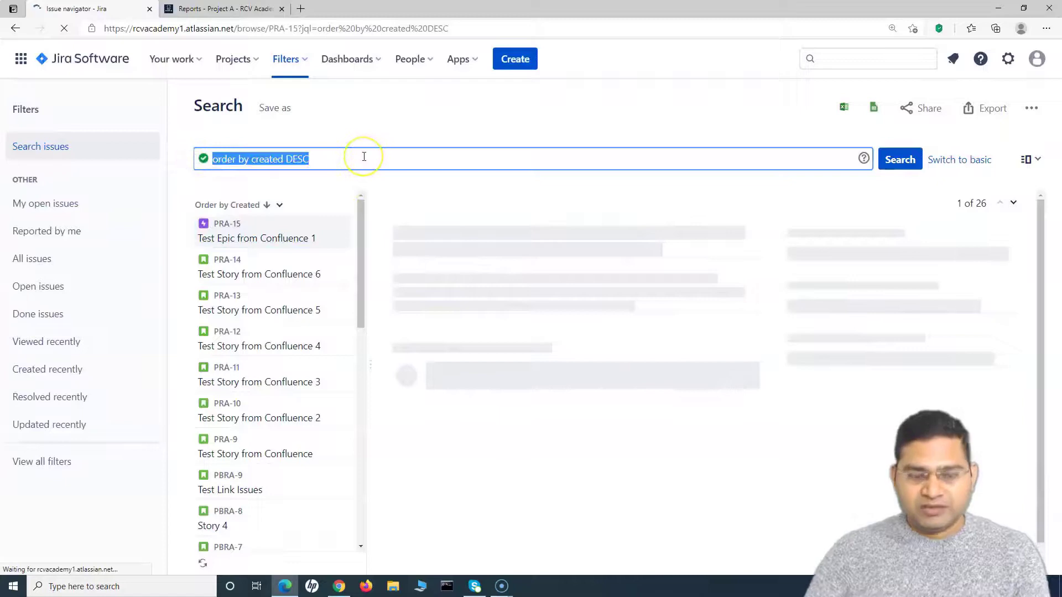
text(project =)
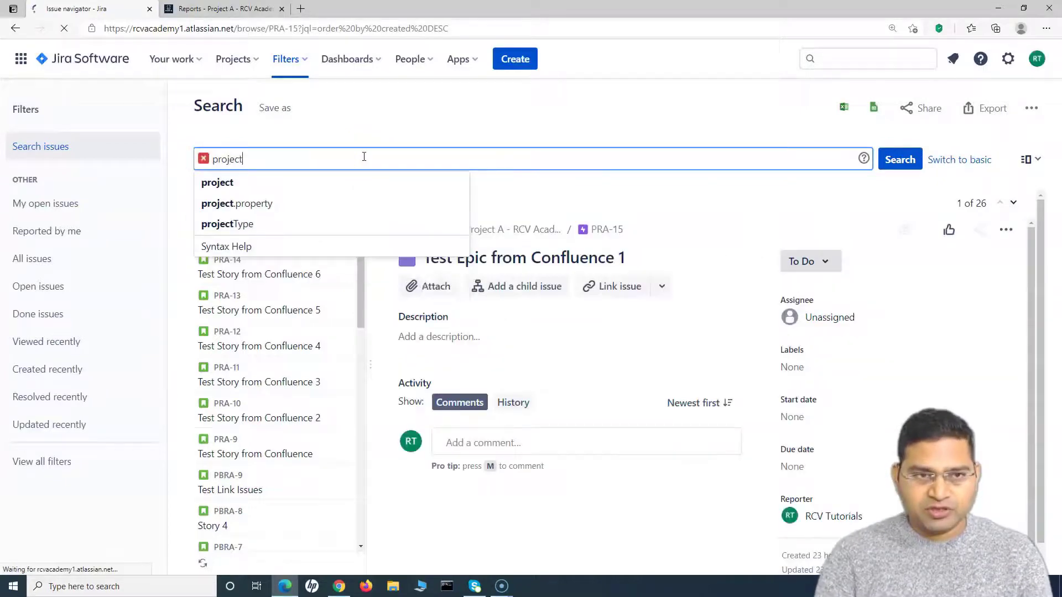
click(323, 182)
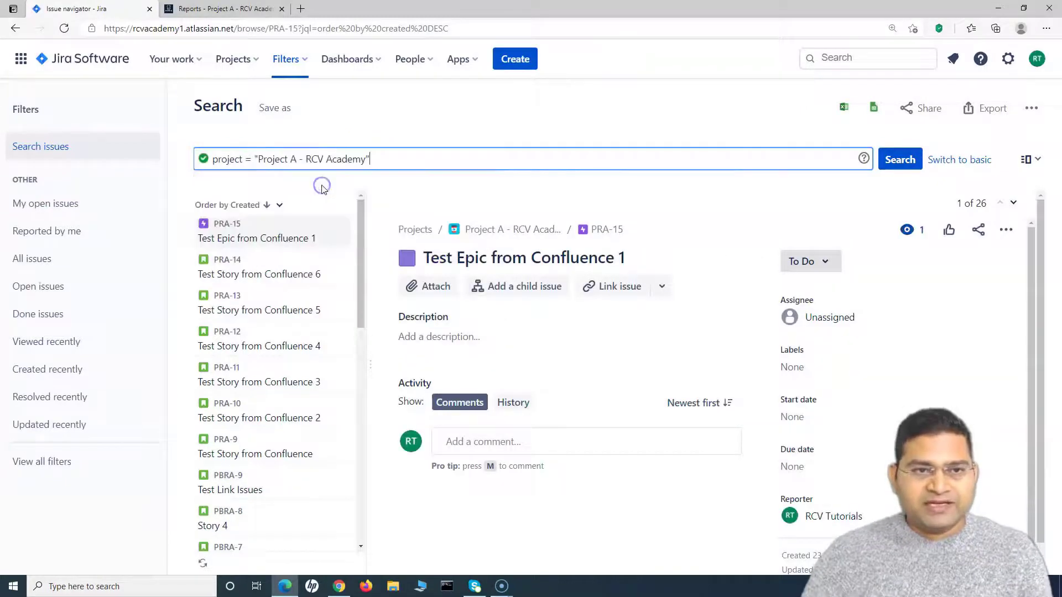
click(896, 161)
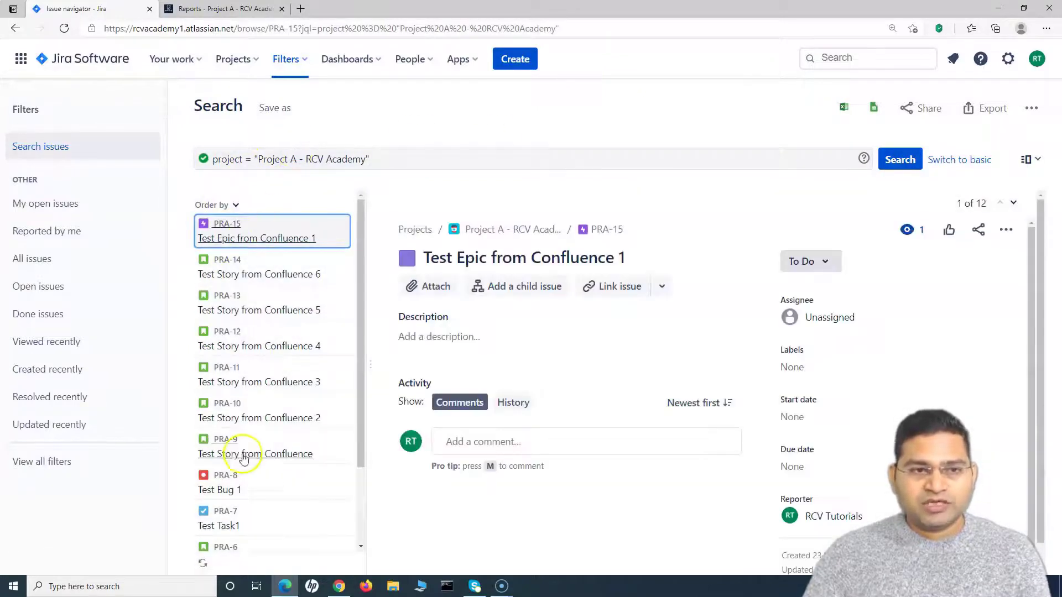
drag(402, 159, 214, 158)
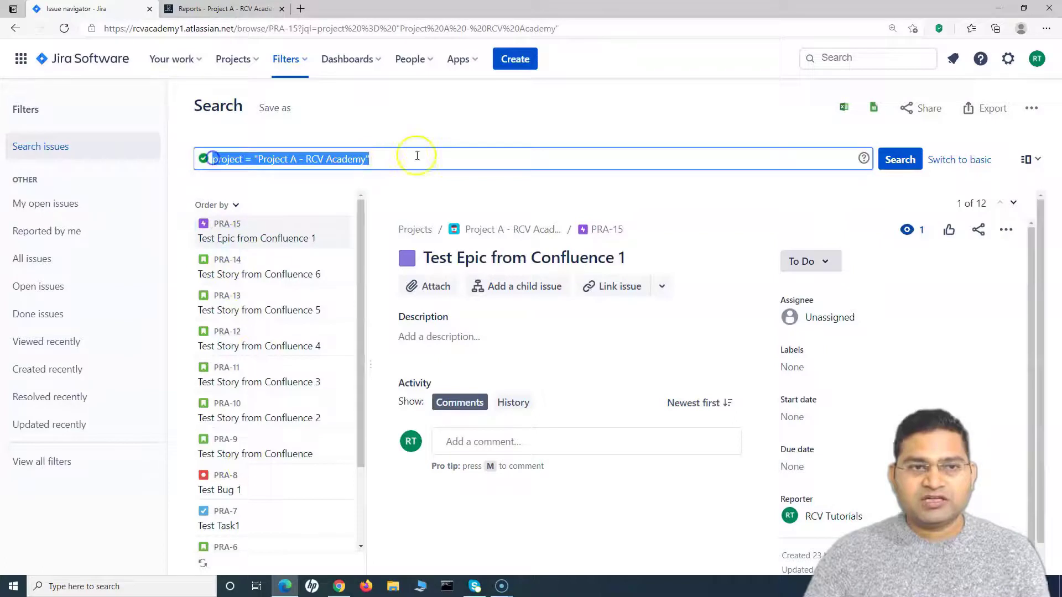
scroll(275, 495, down, 2)
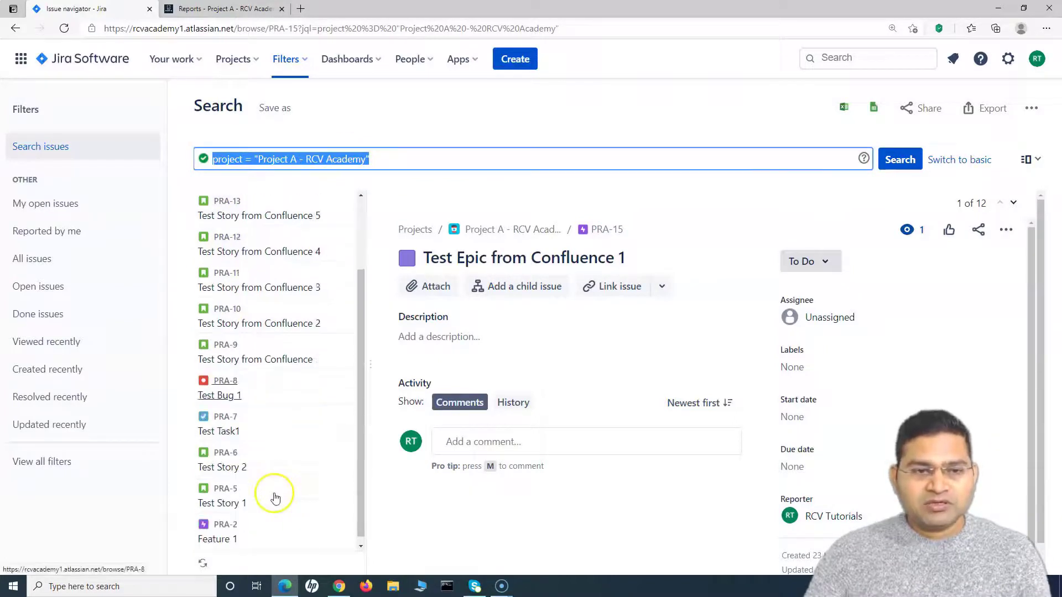
scroll(272, 475, up, 3)
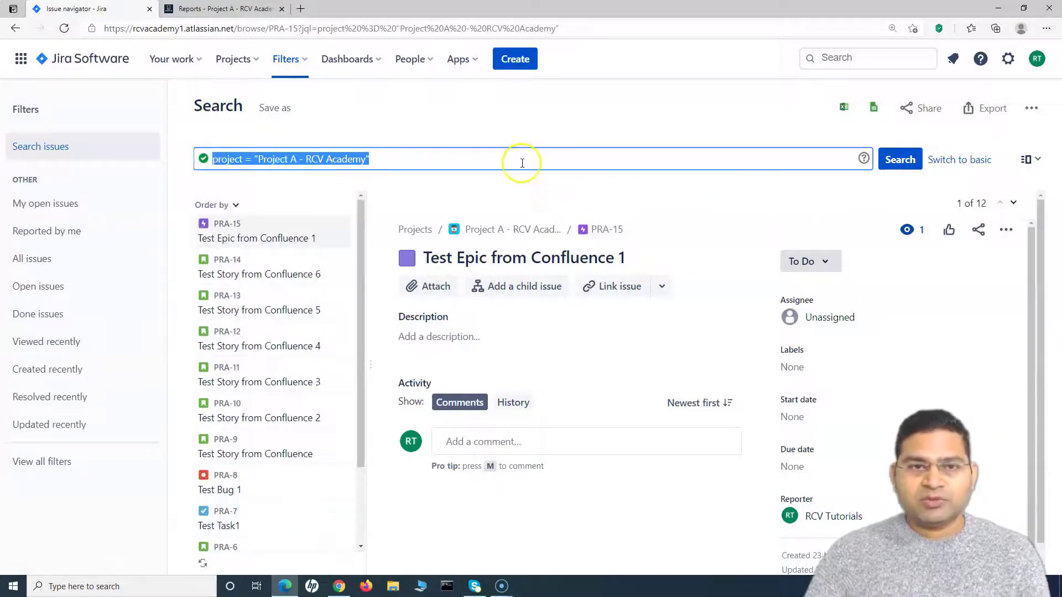
click(492, 192)
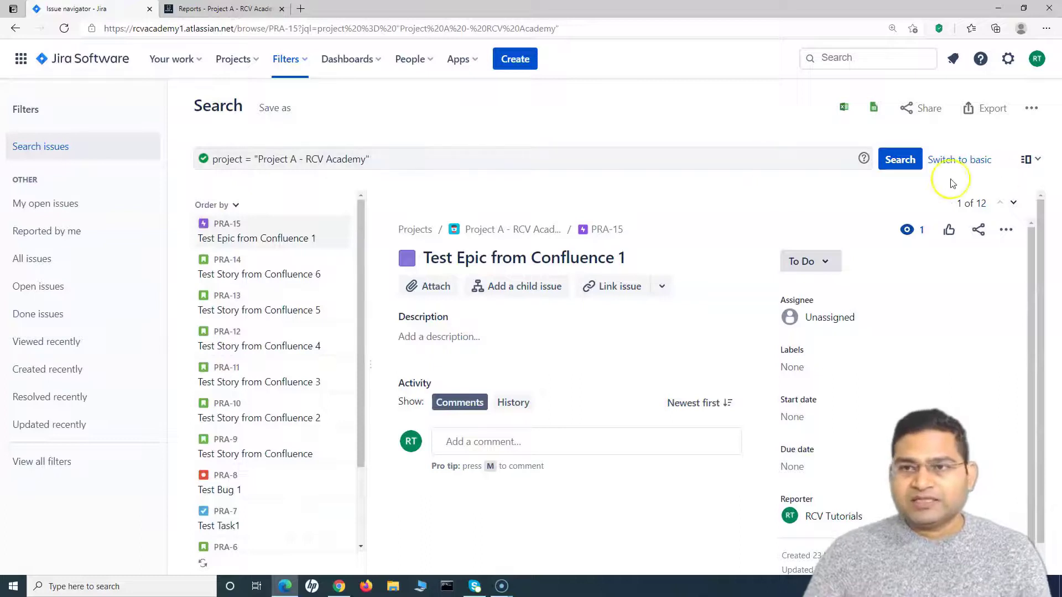
- Save the search as filter 'ProjectA all isues' and open it
click(275, 120)
click(411, 304)
text(ProjectA all isues)
click(624, 367)
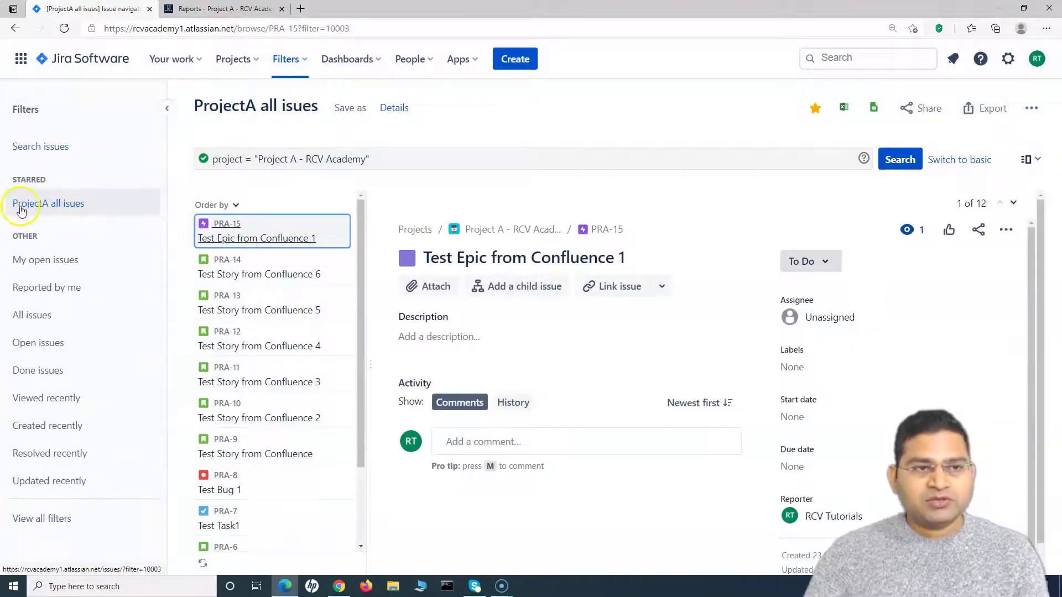
click(83, 208)
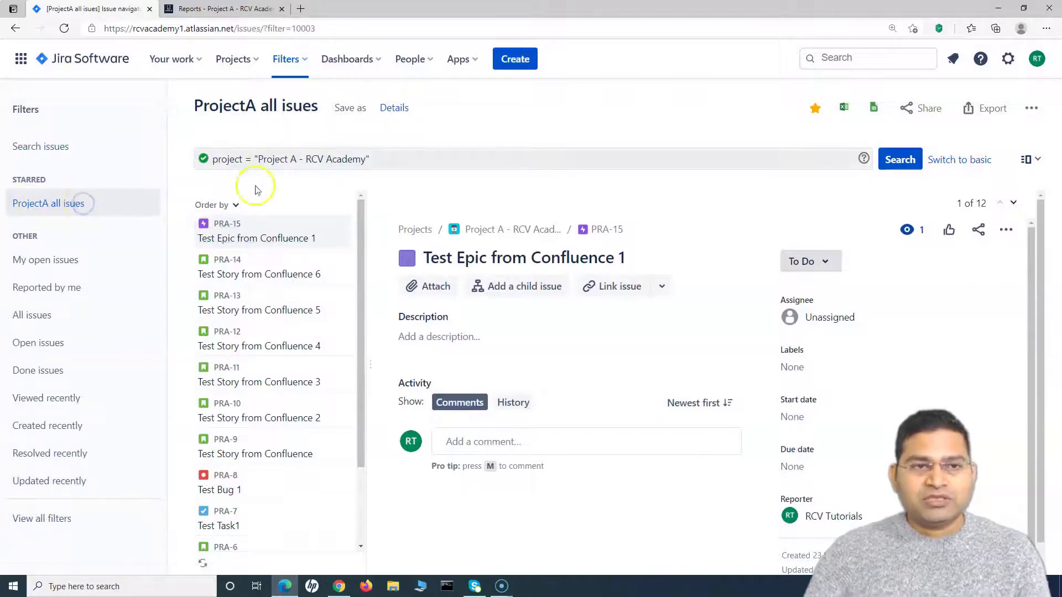
- On the Reports page, discard the old chart dialog and insert a new Pie Chart via /pi
click(221, 8)
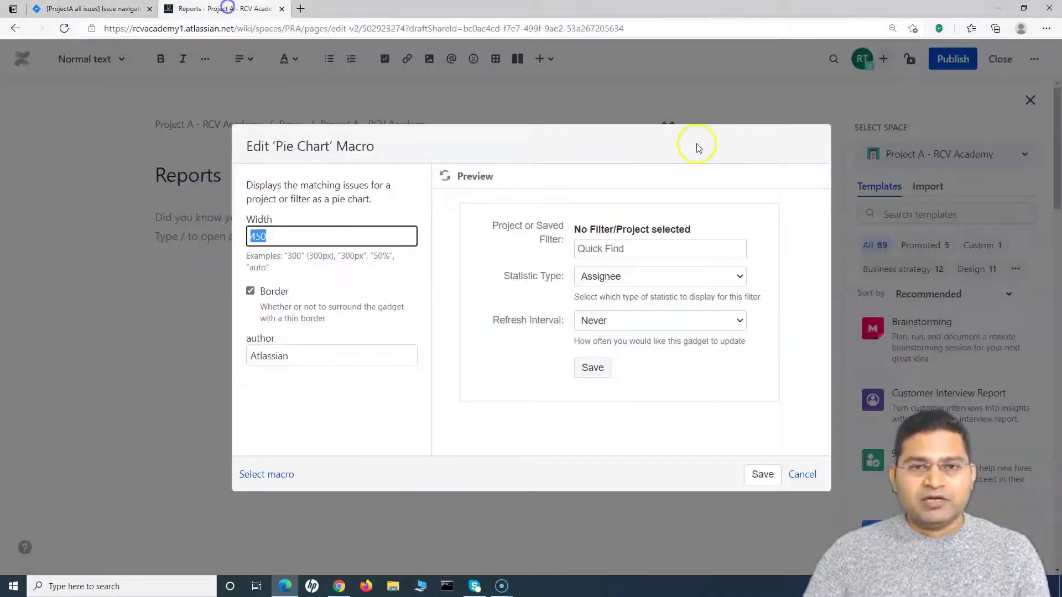
click(801, 476)
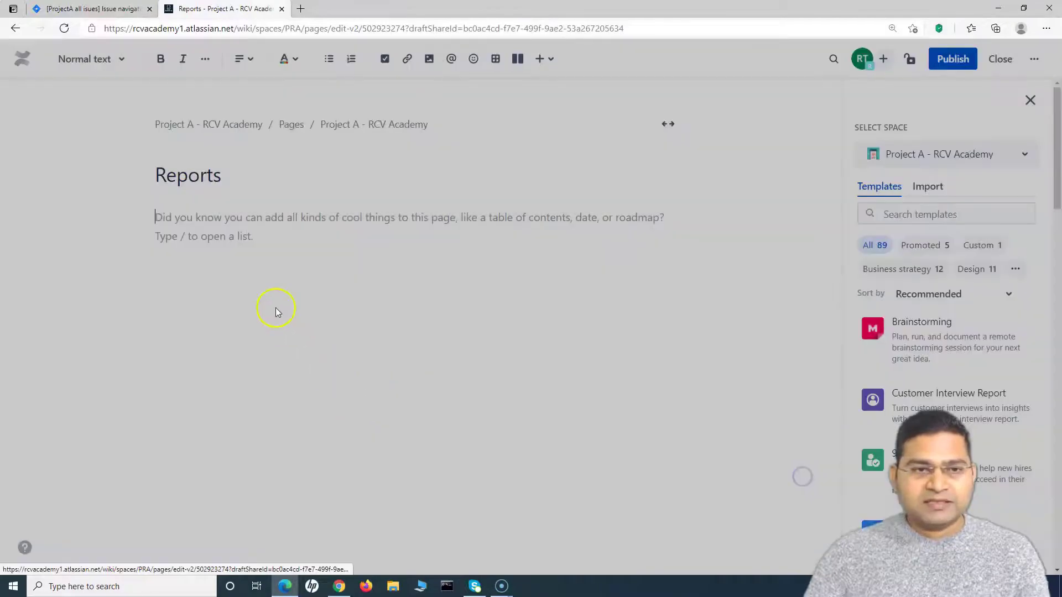
click(553, 61)
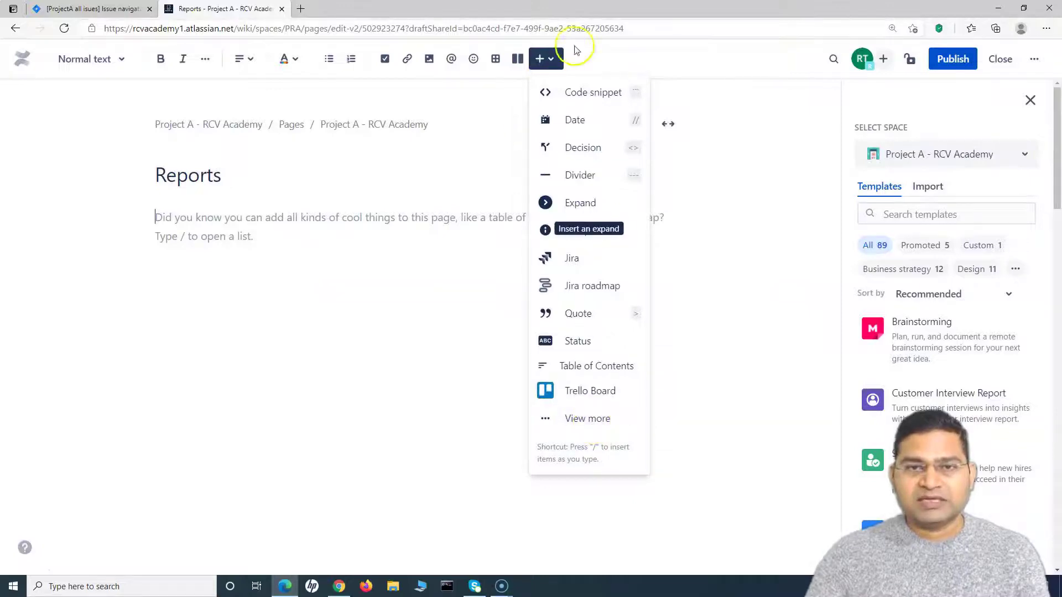
click(233, 221)
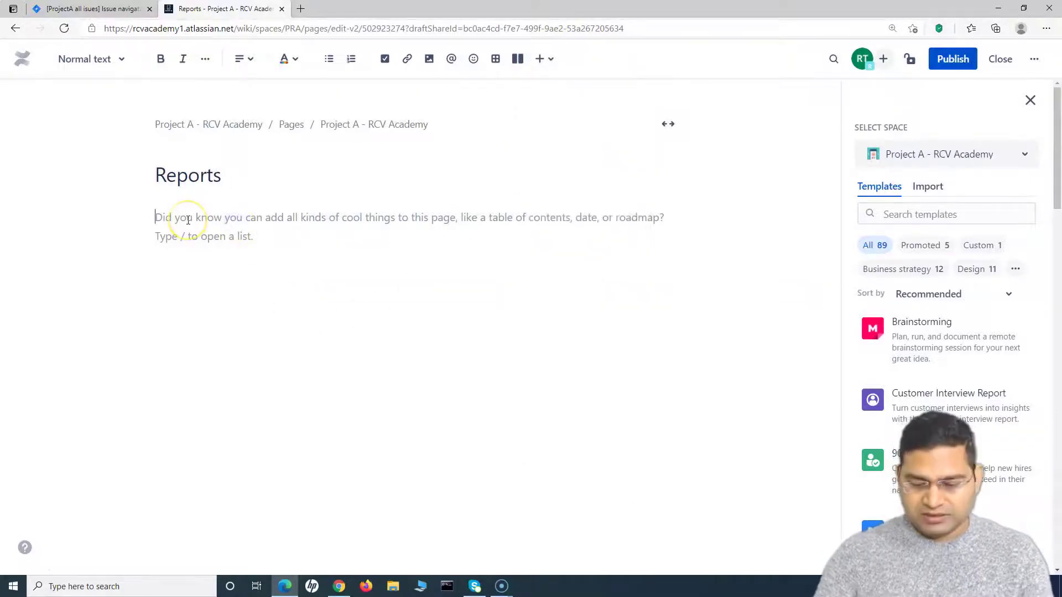
text(/)
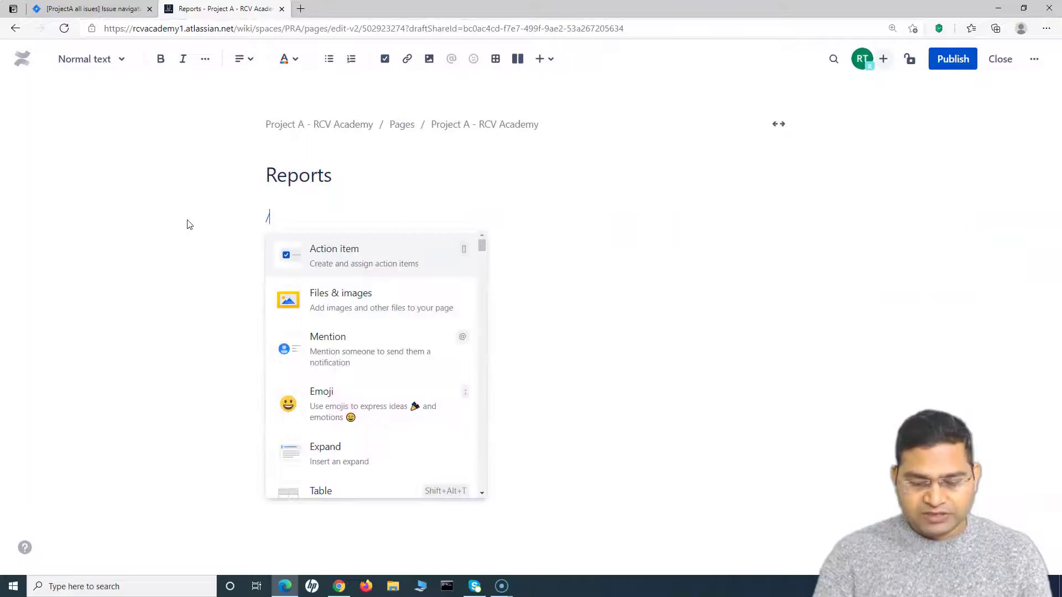
text(pi)
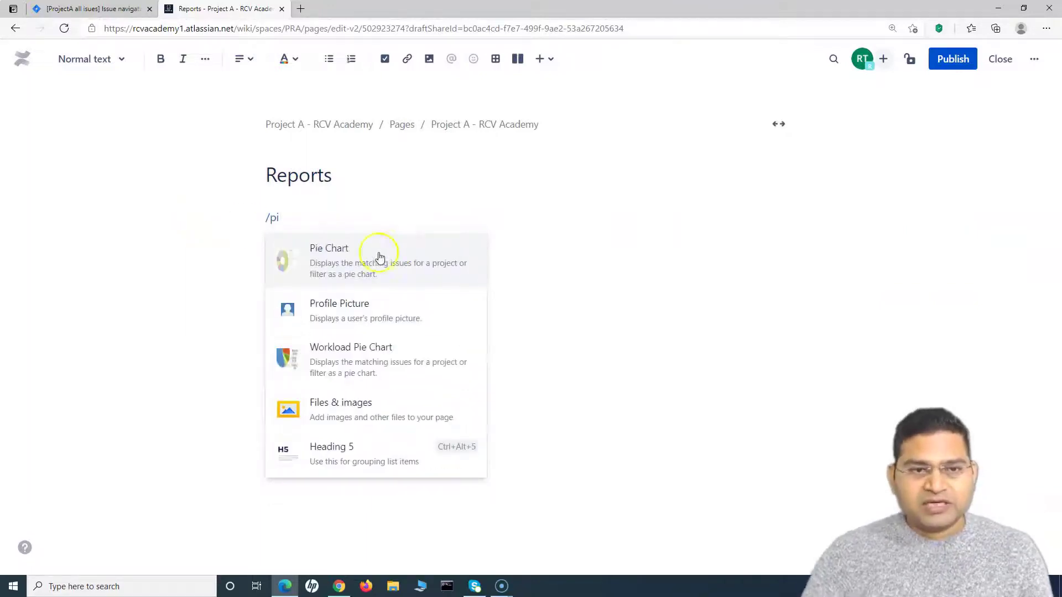
click(344, 263)
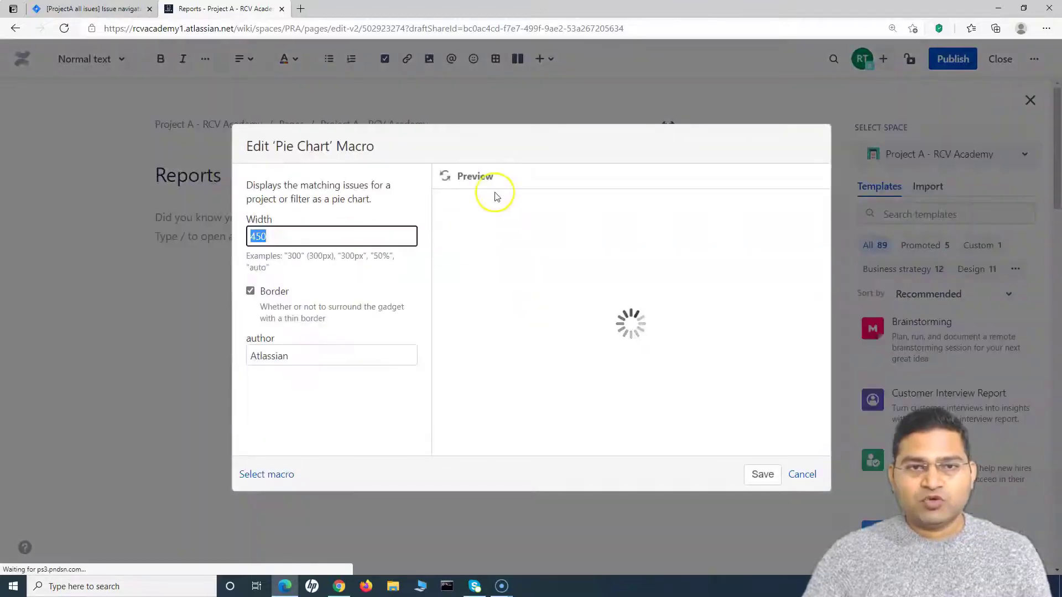
click(613, 249)
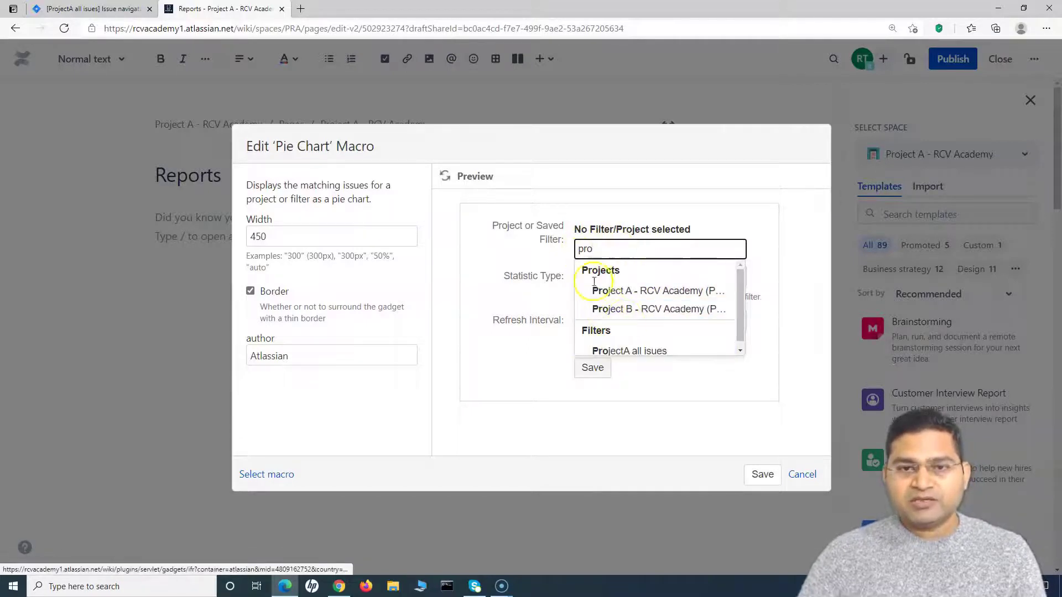
- Chart the 'ProjectA all isues' filter by Status, never refreshing, and preview it
click(625, 344)
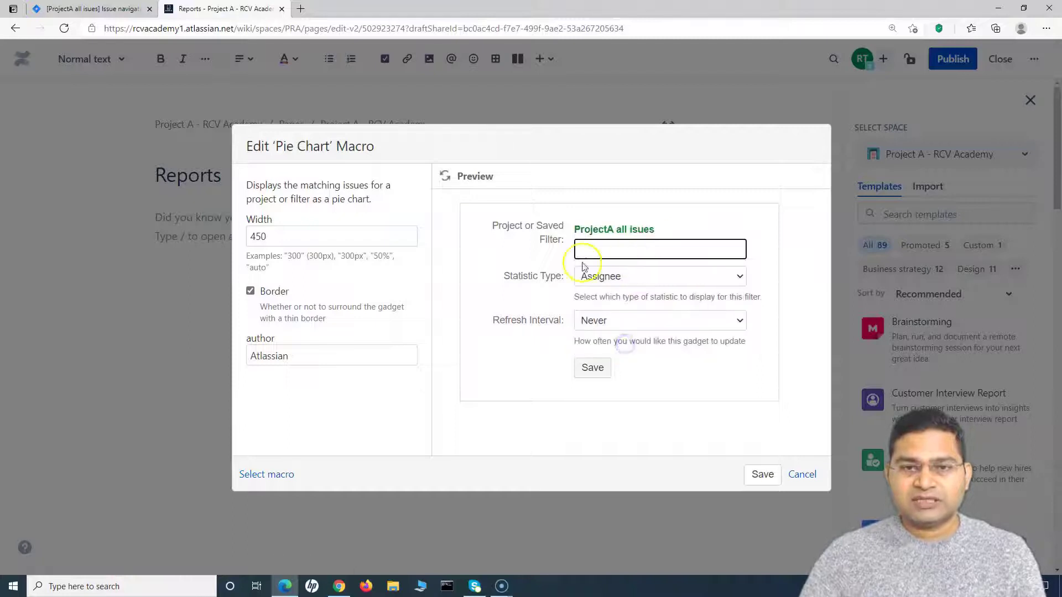
click(623, 280)
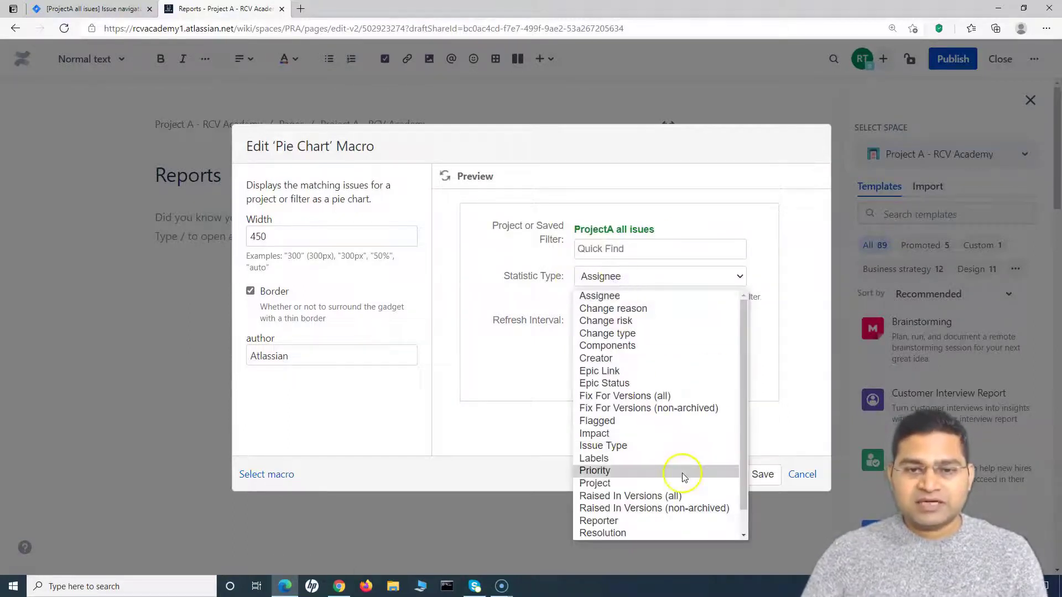
scroll(664, 501, down, 2)
click(602, 532)
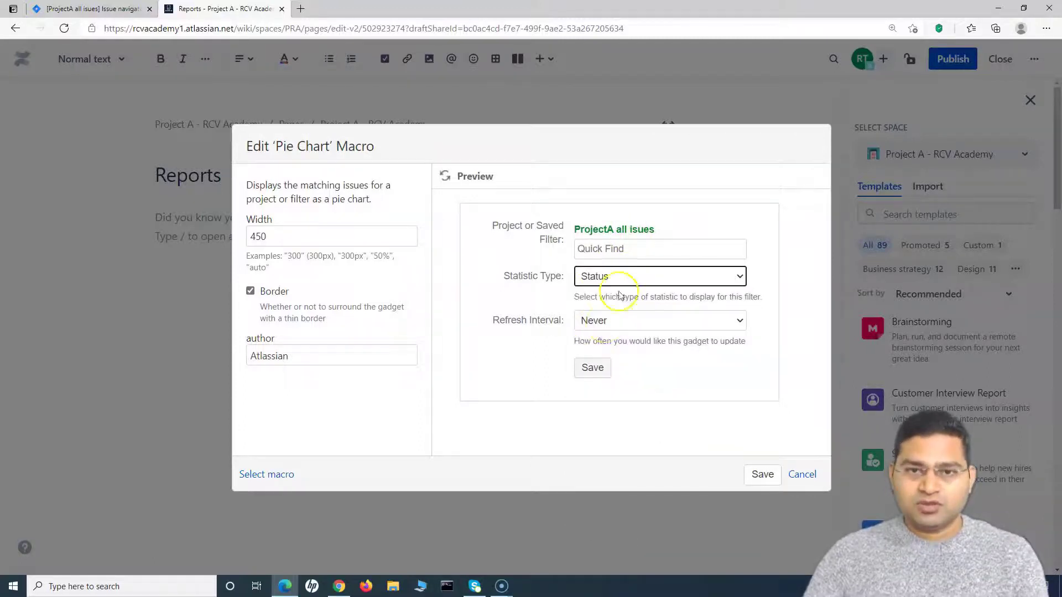
click(630, 322)
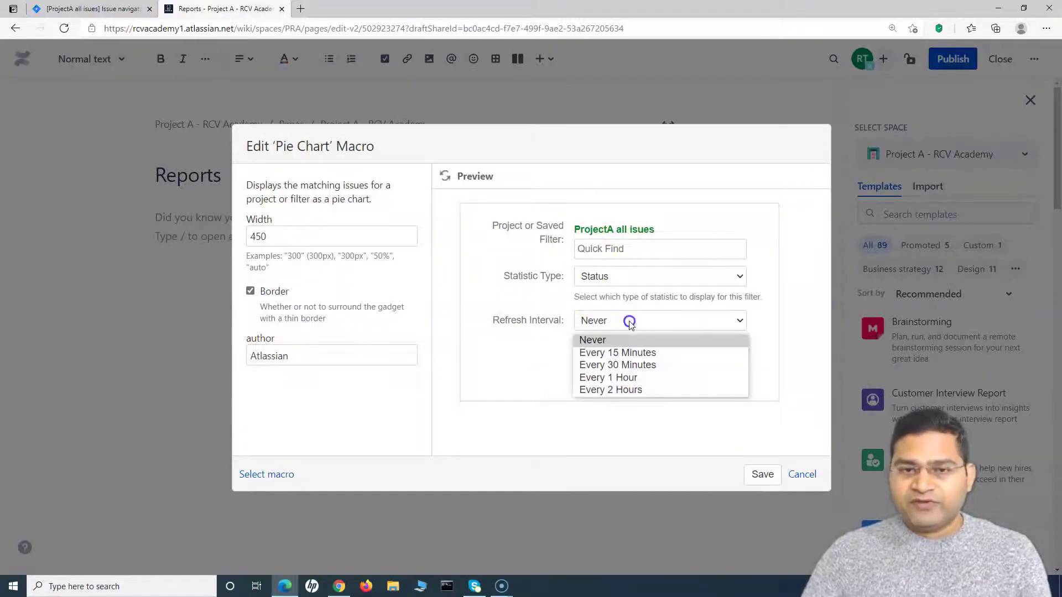
click(620, 354)
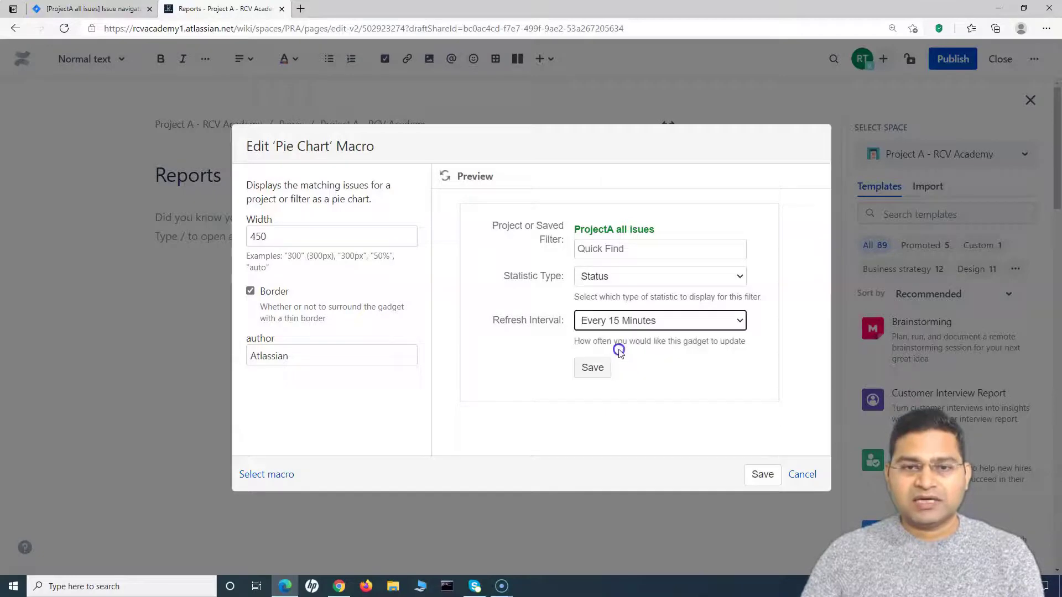
click(628, 319)
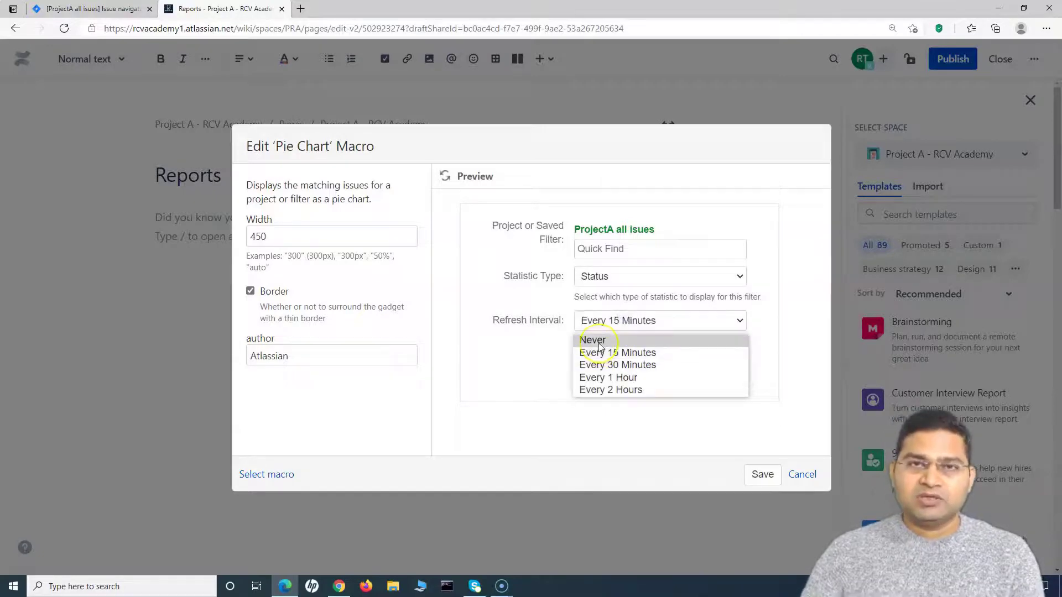
click(600, 342)
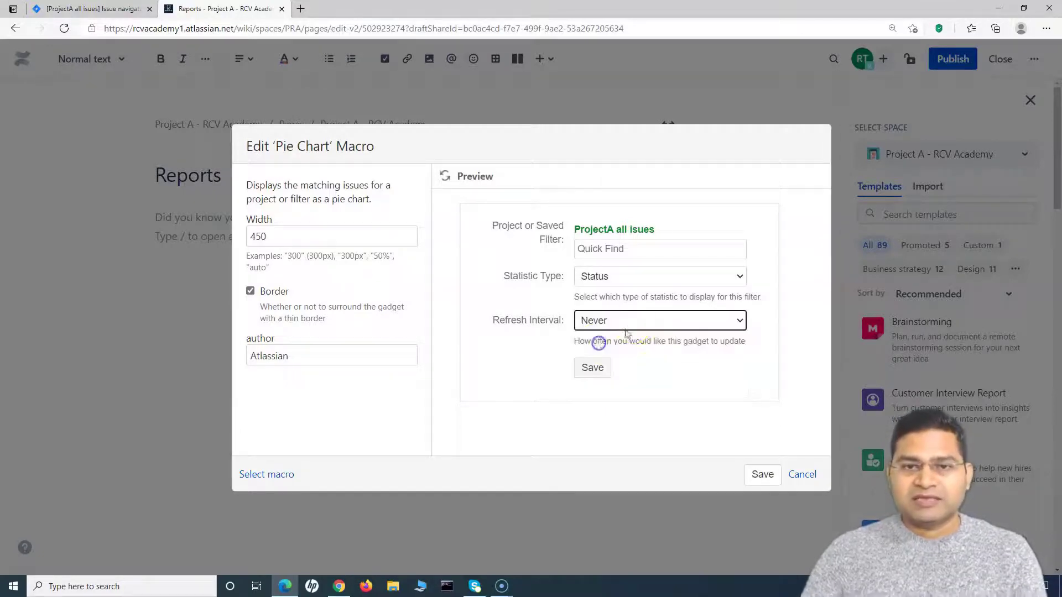
click(592, 369)
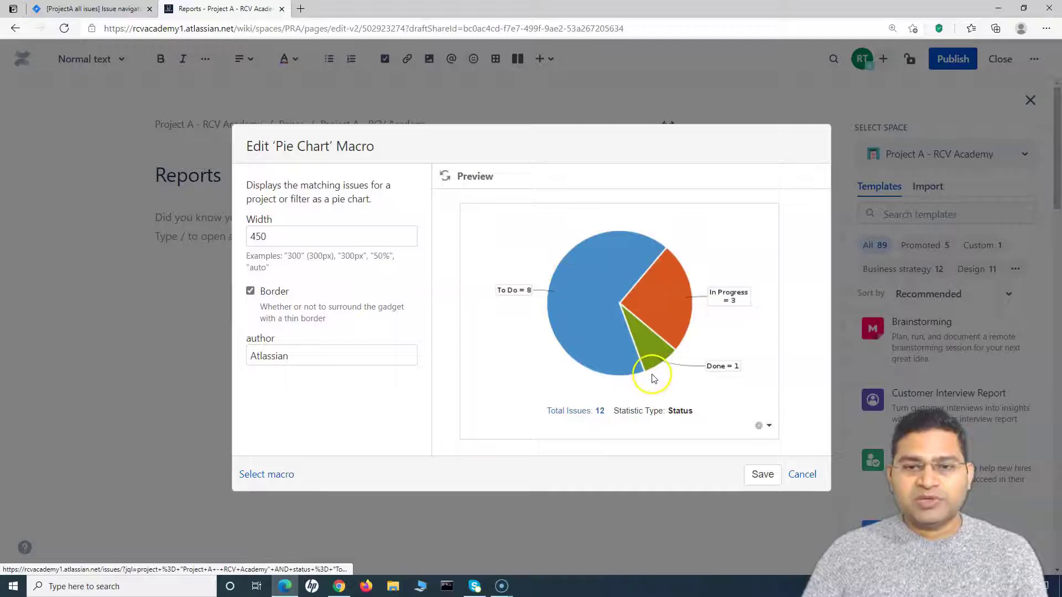
- Insert the 12-issue Status pie chart, try the wide layouts, then keep it centred
click(763, 478)
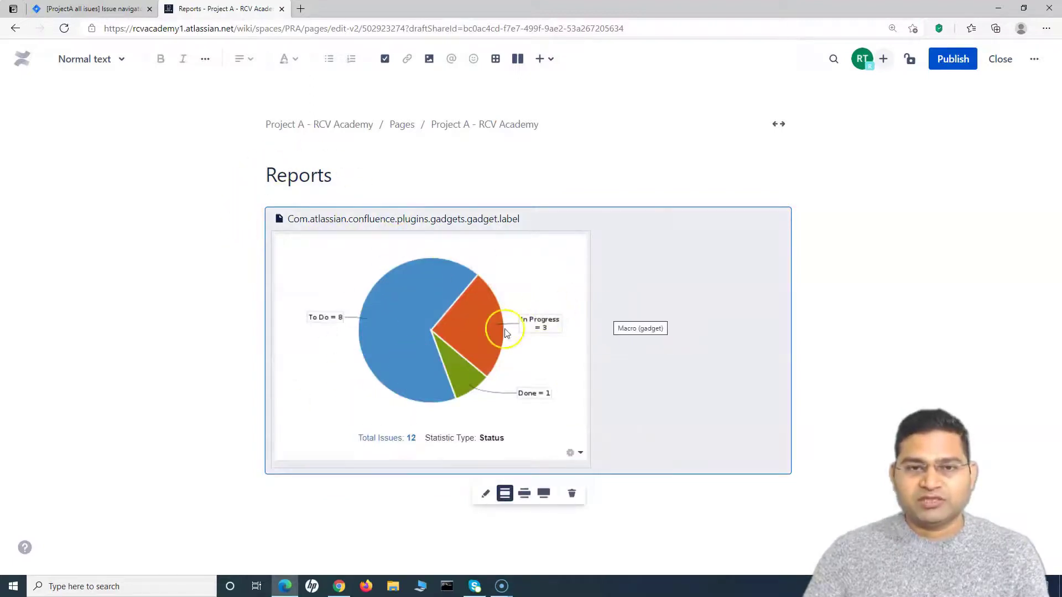
click(524, 494)
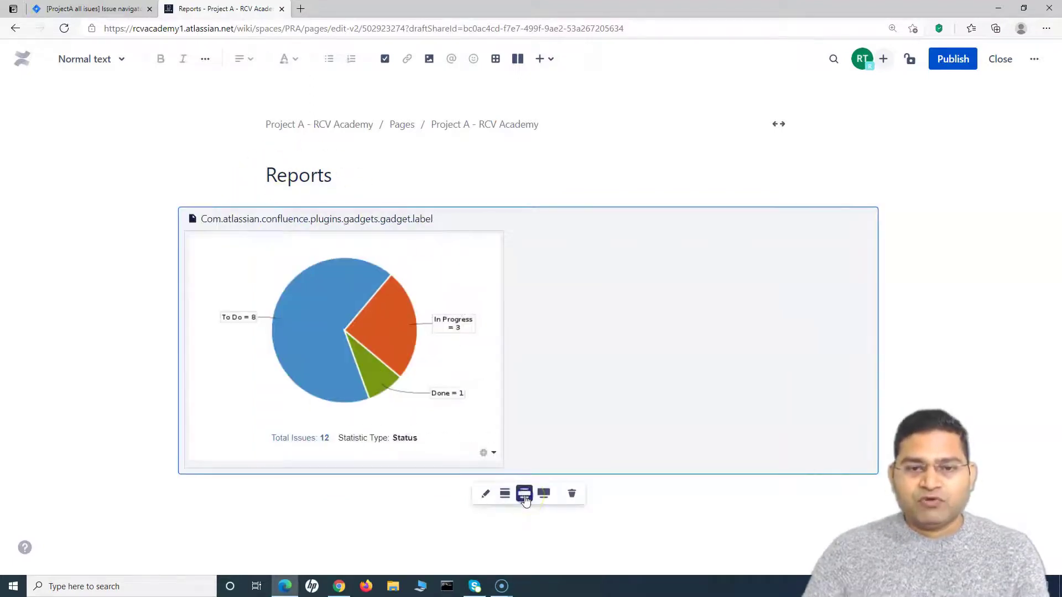
click(547, 501)
click(499, 503)
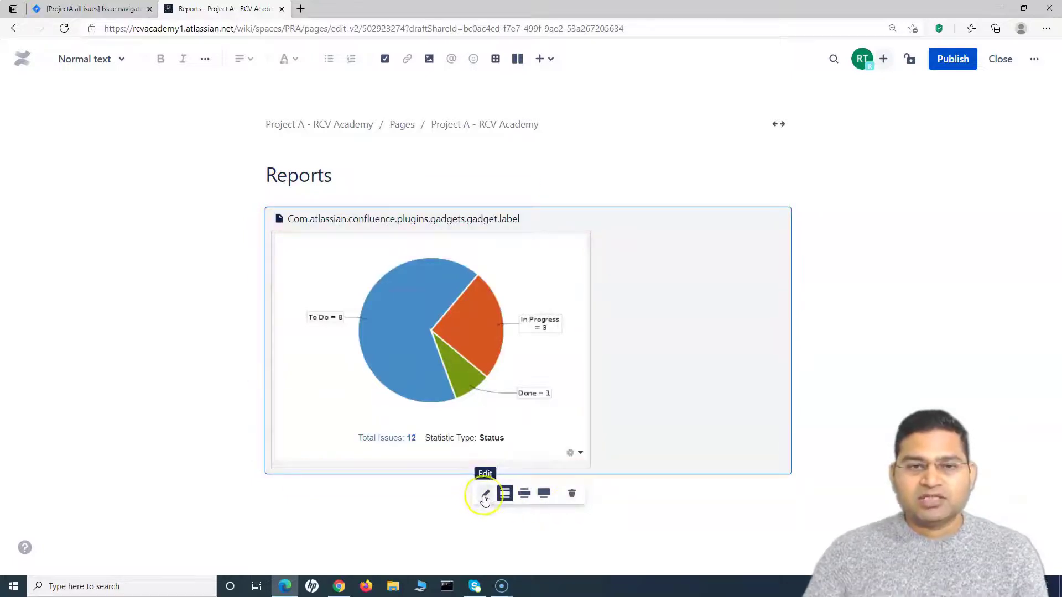
- Start a new line below the chart and bring up the insert list
click(858, 341)
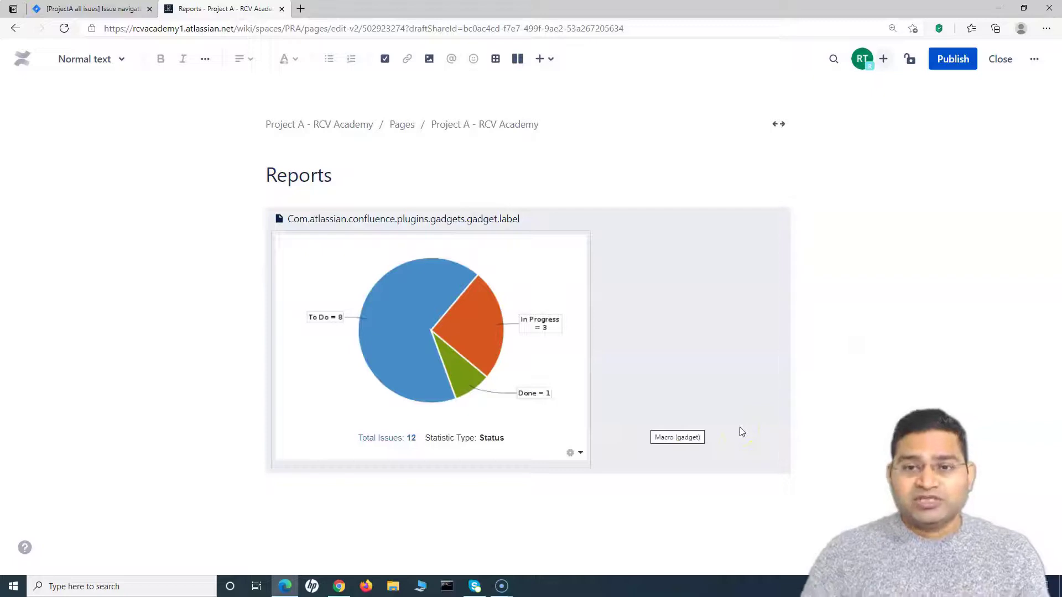
click(814, 441)
click(670, 366)
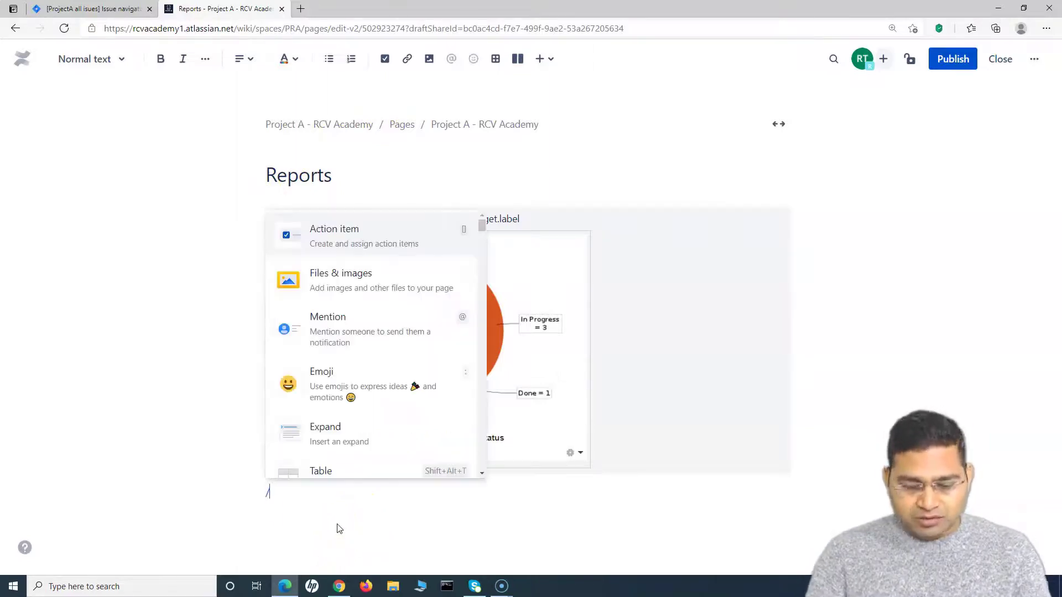
key(Escape)
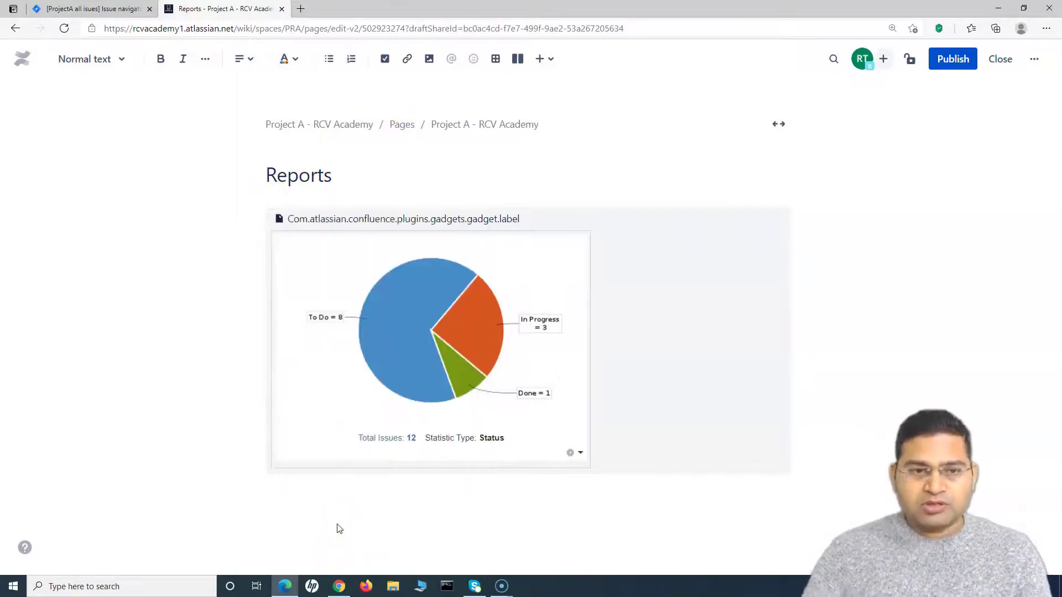
click(549, 57)
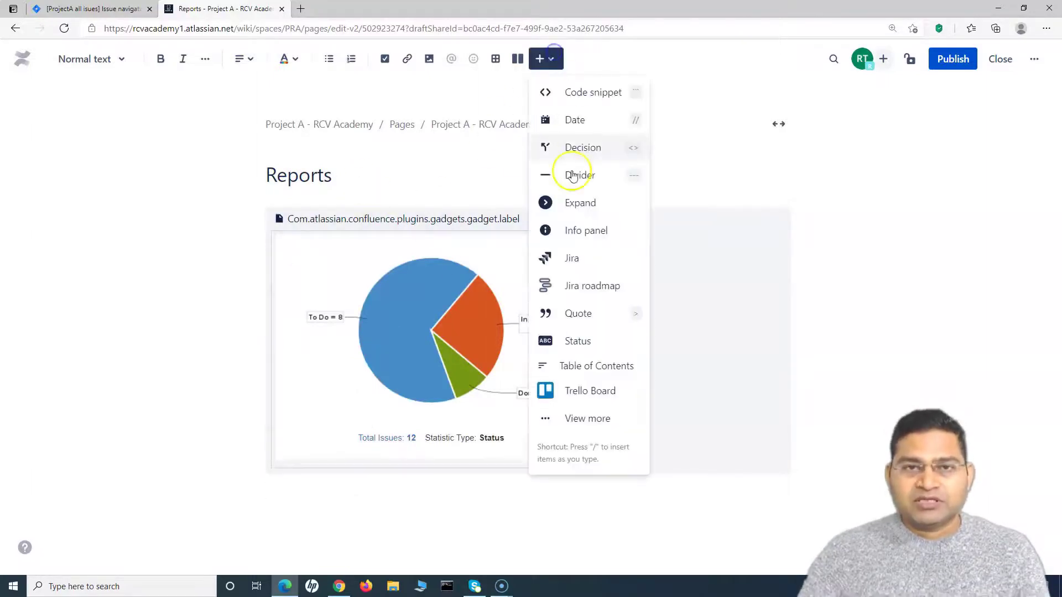
click(577, 418)
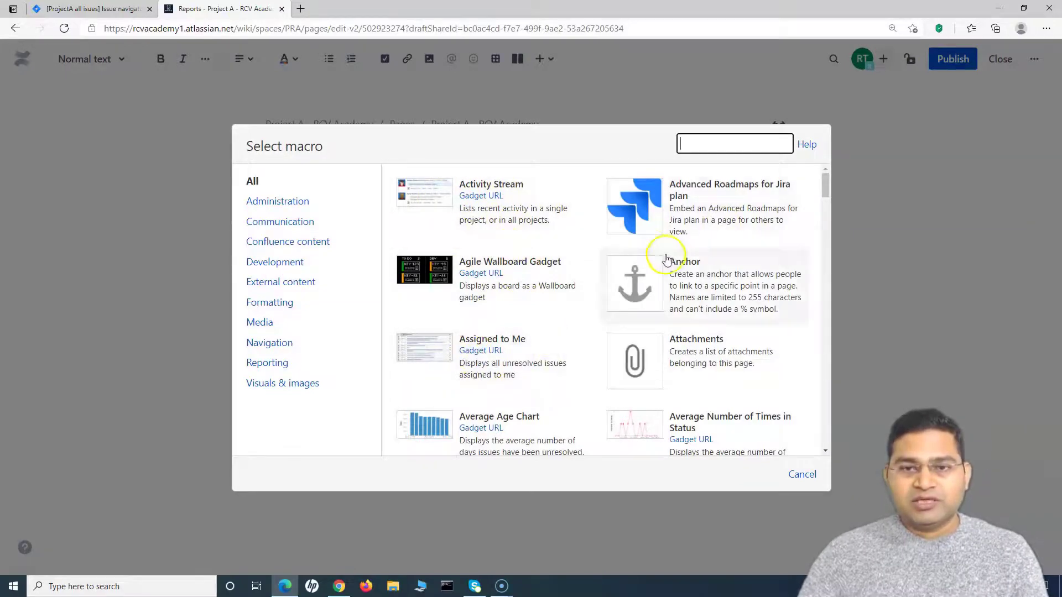
scroll(439, 335, down, 2)
scroll(714, 376, down, 3)
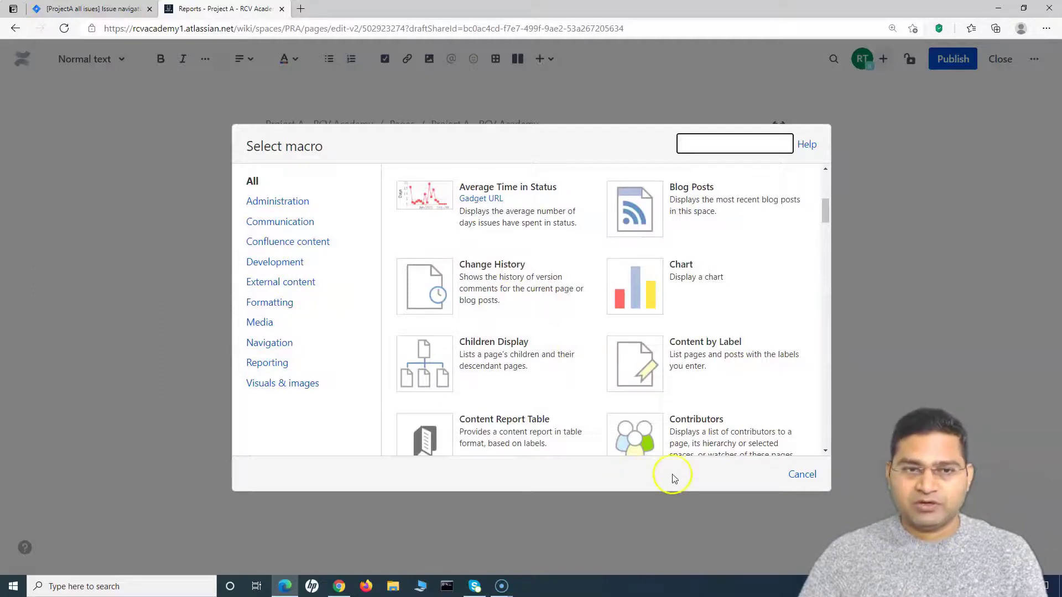
click(802, 474)
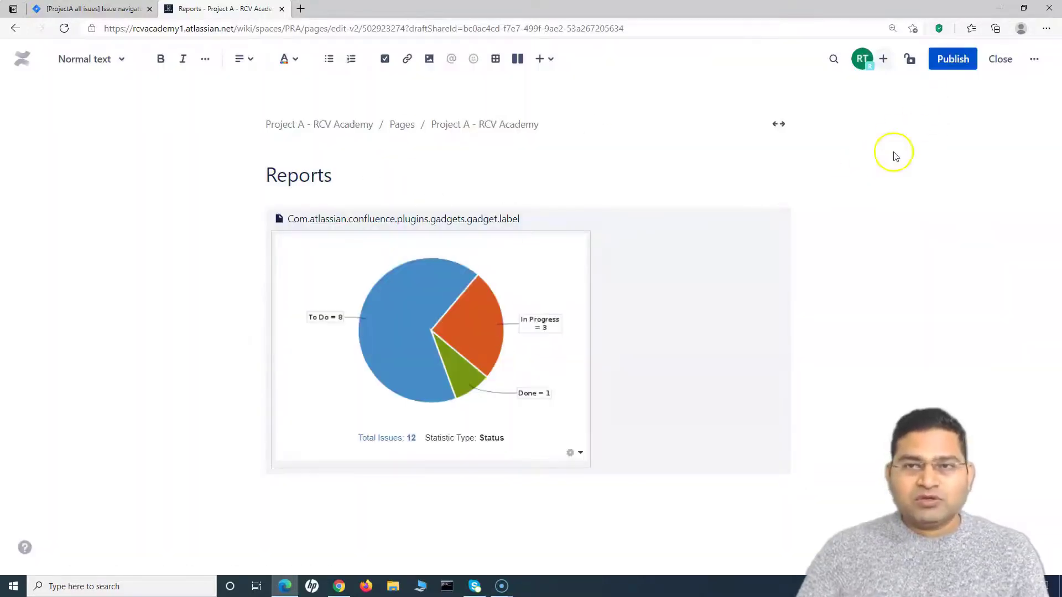
- Publish the Reports page, review its live status chart, then go to the space's Pages list
click(953, 61)
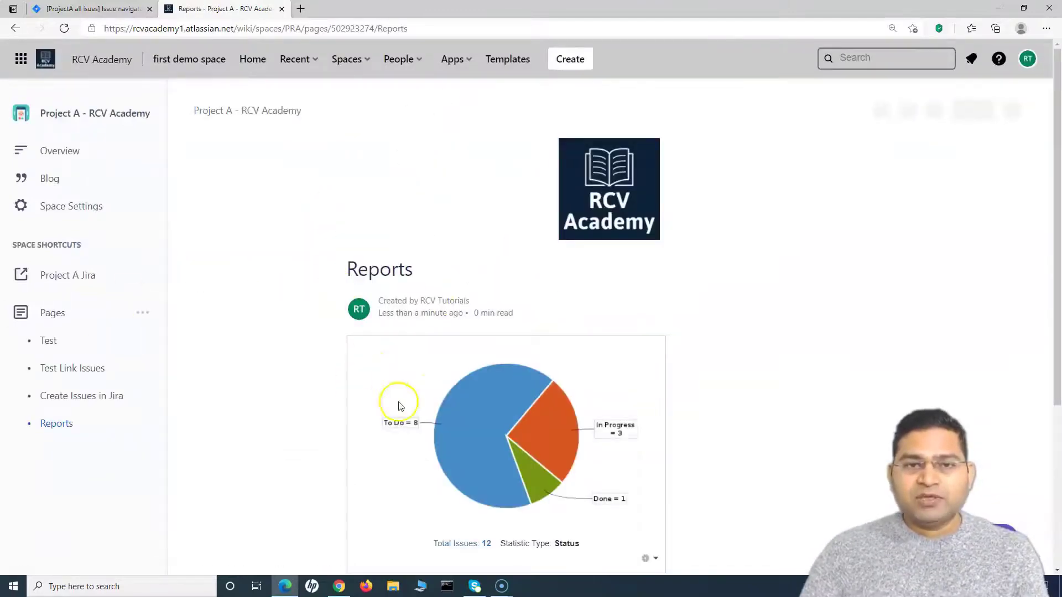
scroll(530, 285, down, 4)
scroll(529, 288, up, 3)
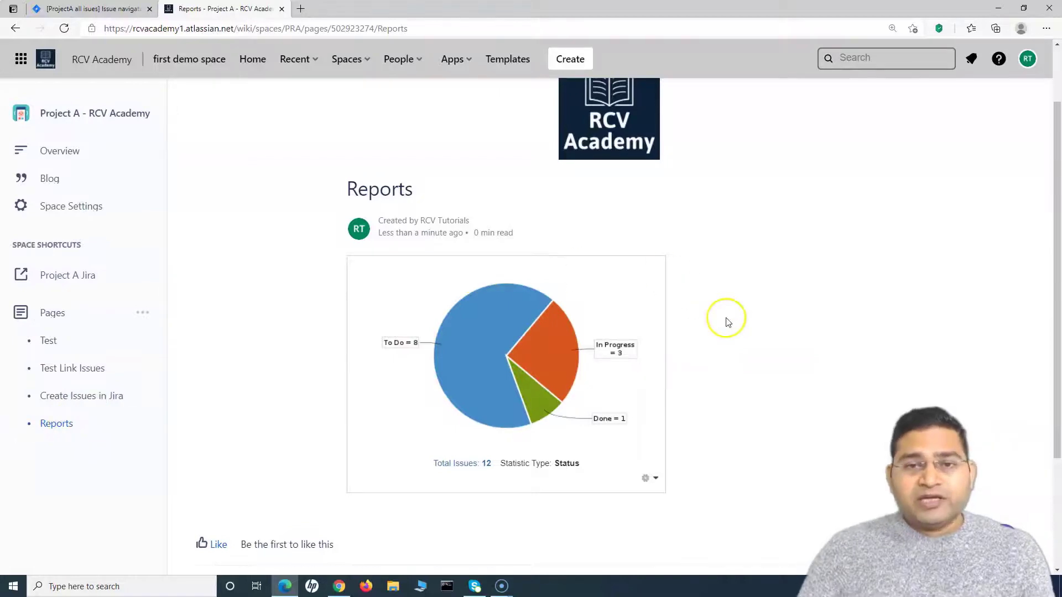
scroll(724, 326, up, 2)
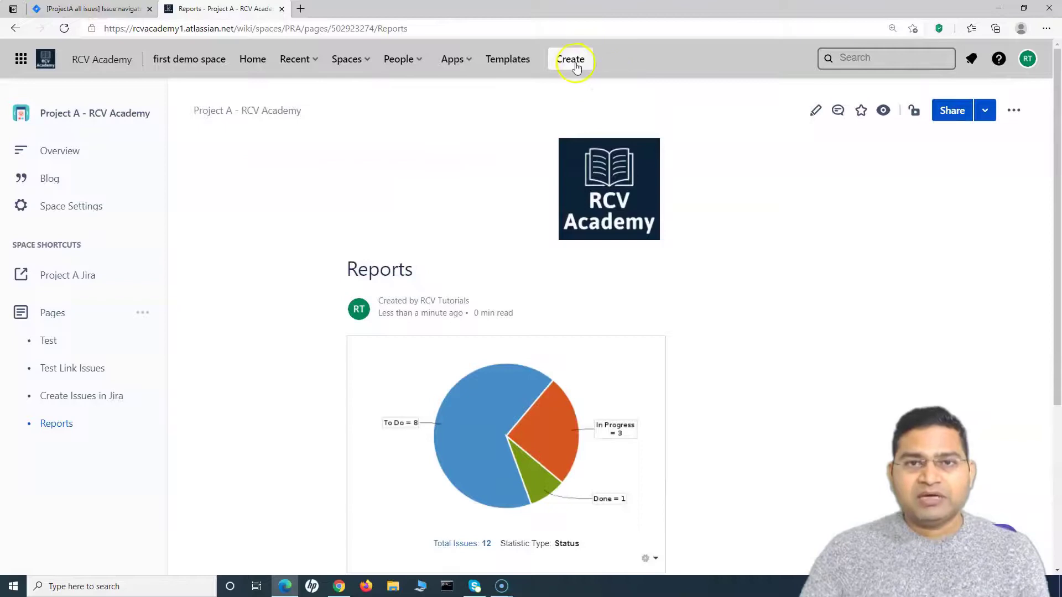
click(53, 311)
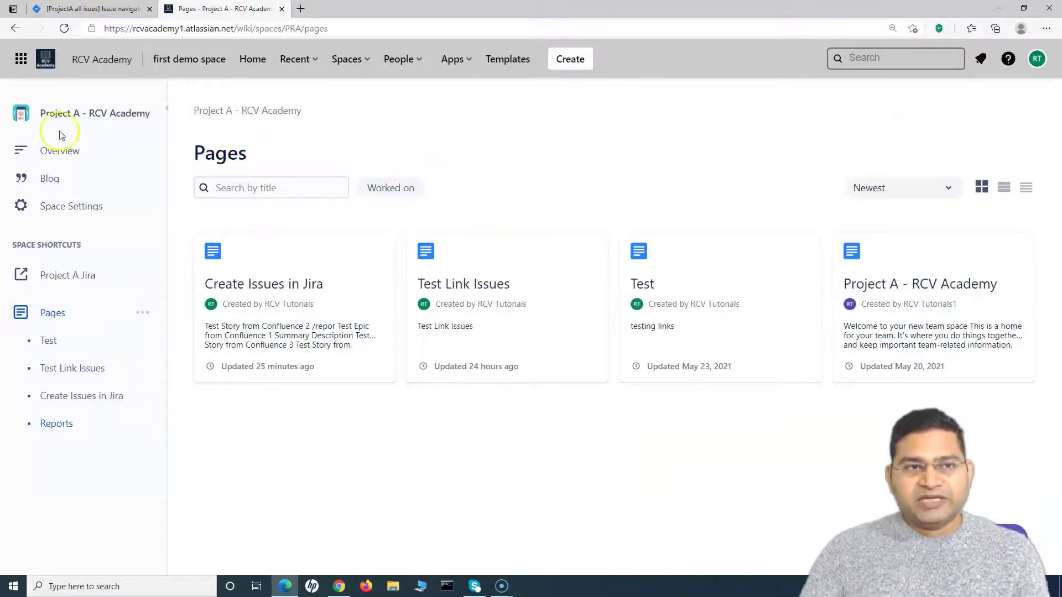
- Create a new blank page in the Project A - RCV Academy space
click(573, 62)
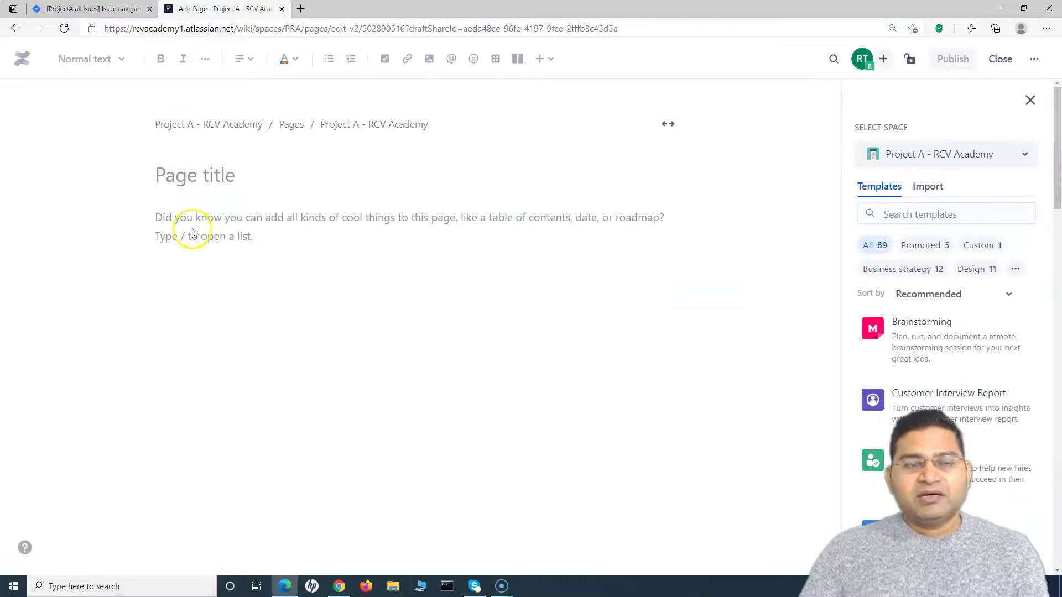
- Find the template with 'repo', pick JIRA report's Status report type and continue
click(905, 214)
text(repo)
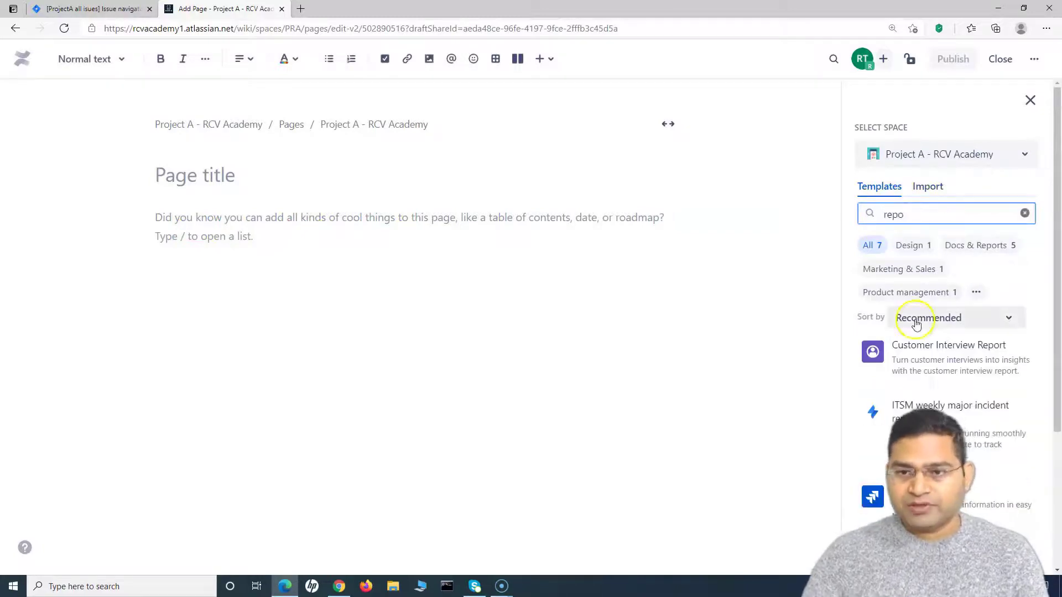
scroll(896, 324, down, 3)
mouse_move(908, 322)
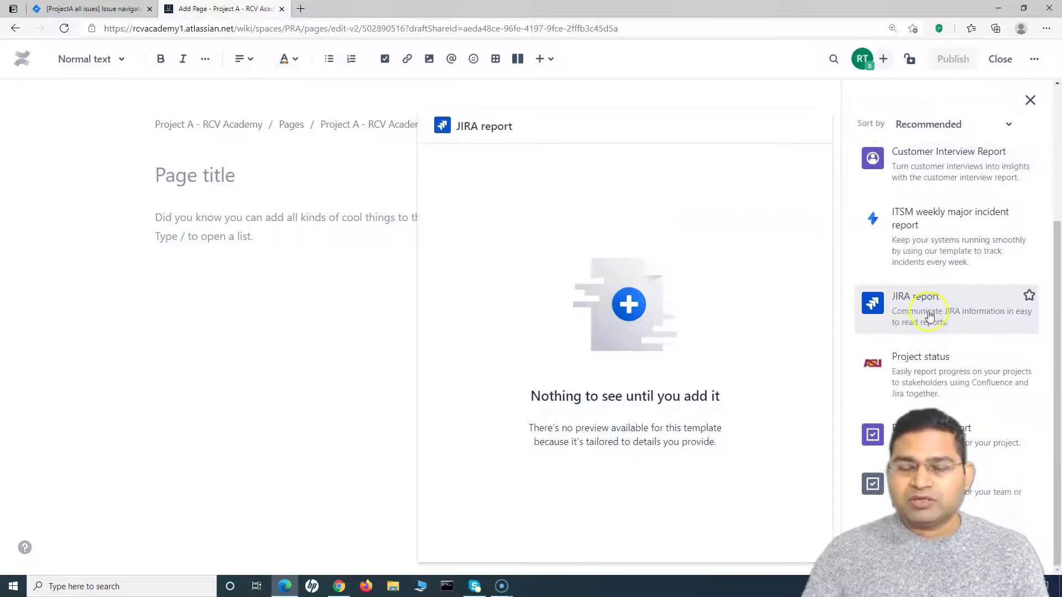
click(921, 307)
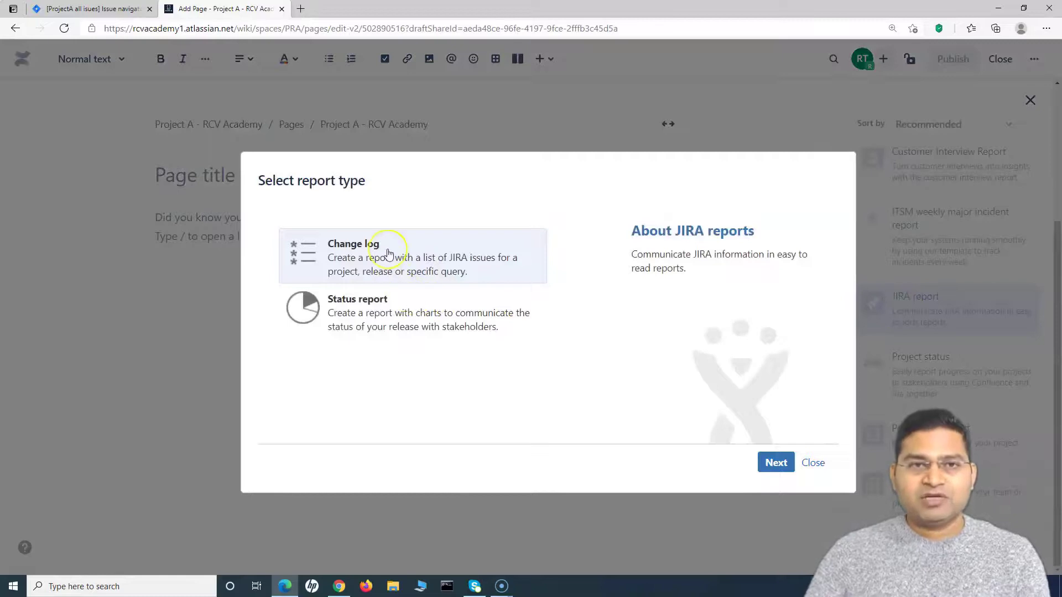
click(365, 330)
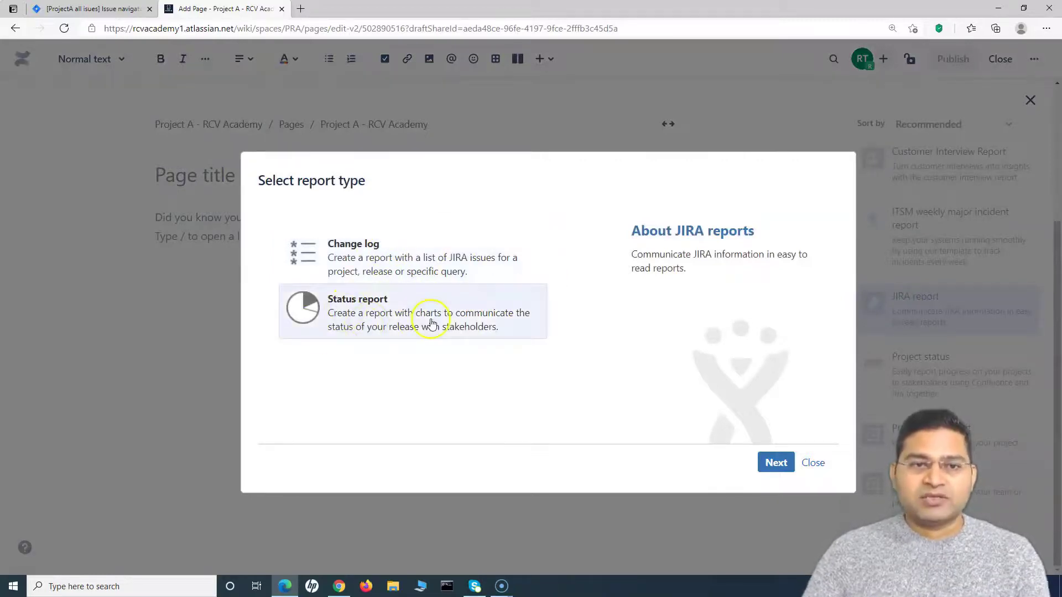
click(775, 464)
- Generate a status report for Project A - RCV Academy titled 'Project A Report - RCV Academy'
click(426, 237)
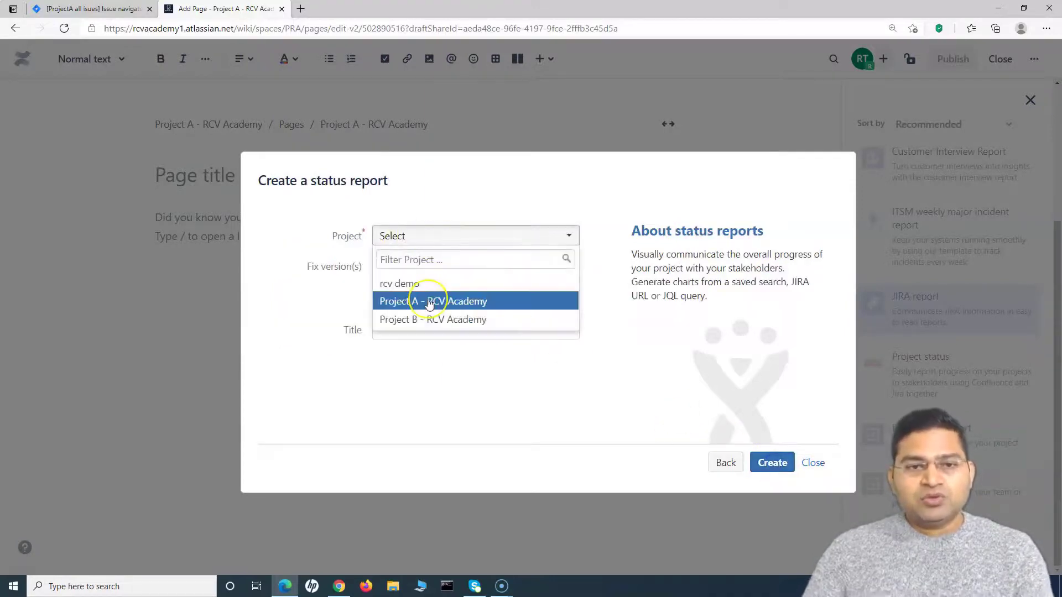
click(441, 307)
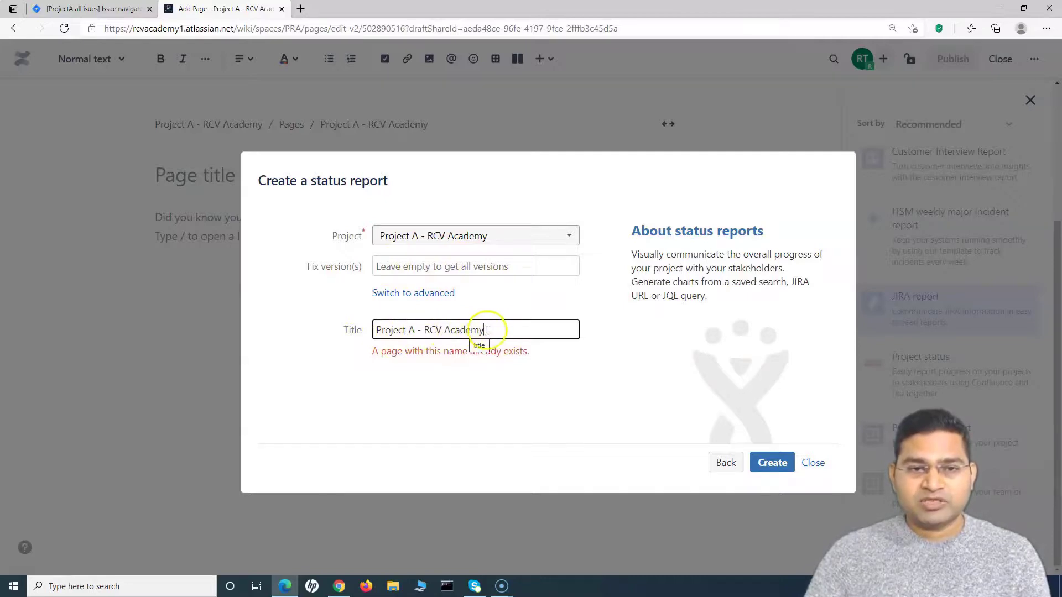
click(419, 330)
text(Report)
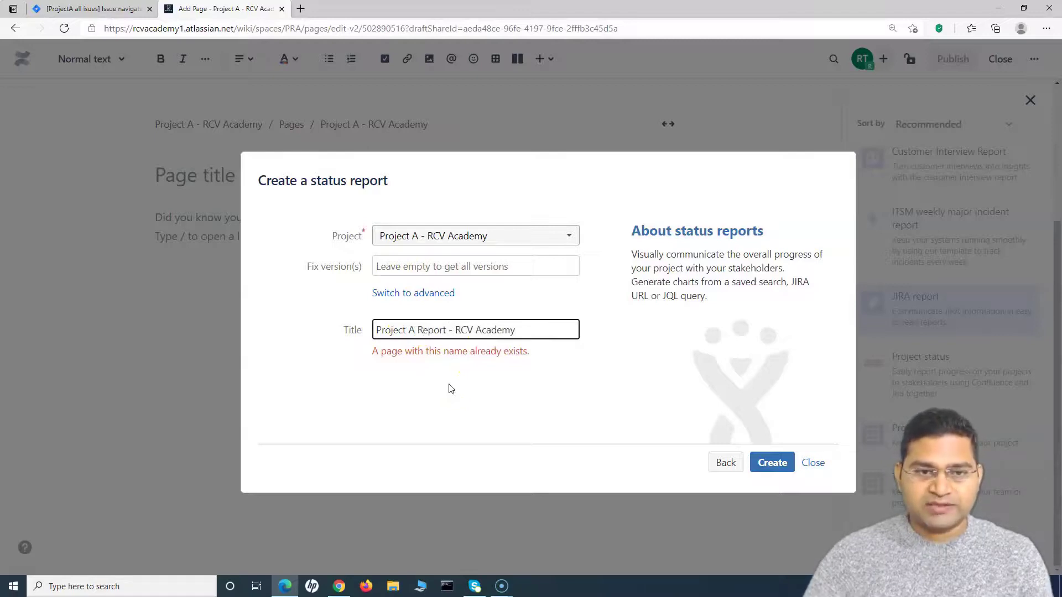
click(481, 396)
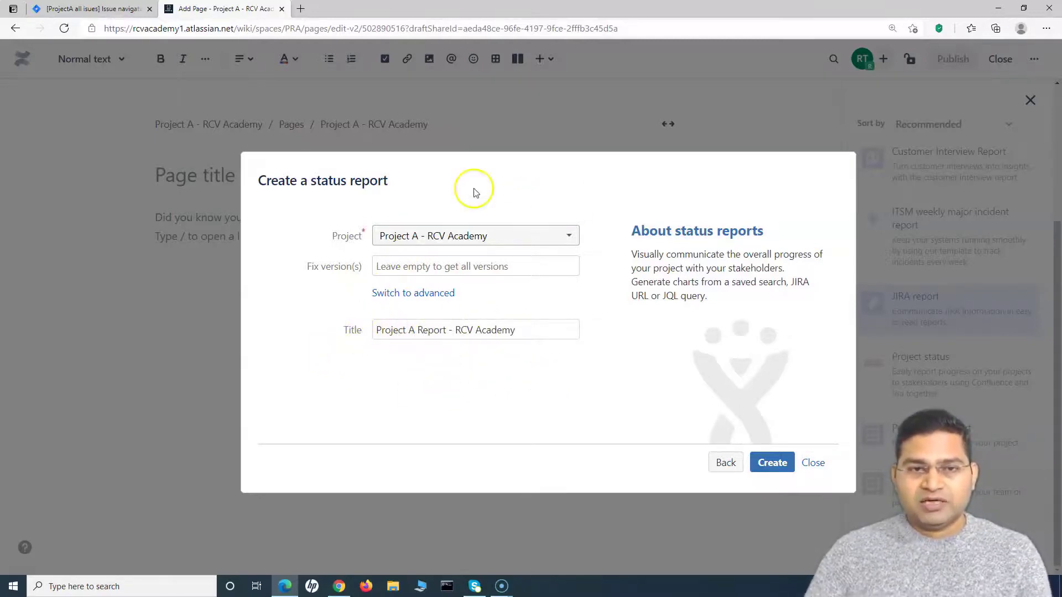
click(773, 464)
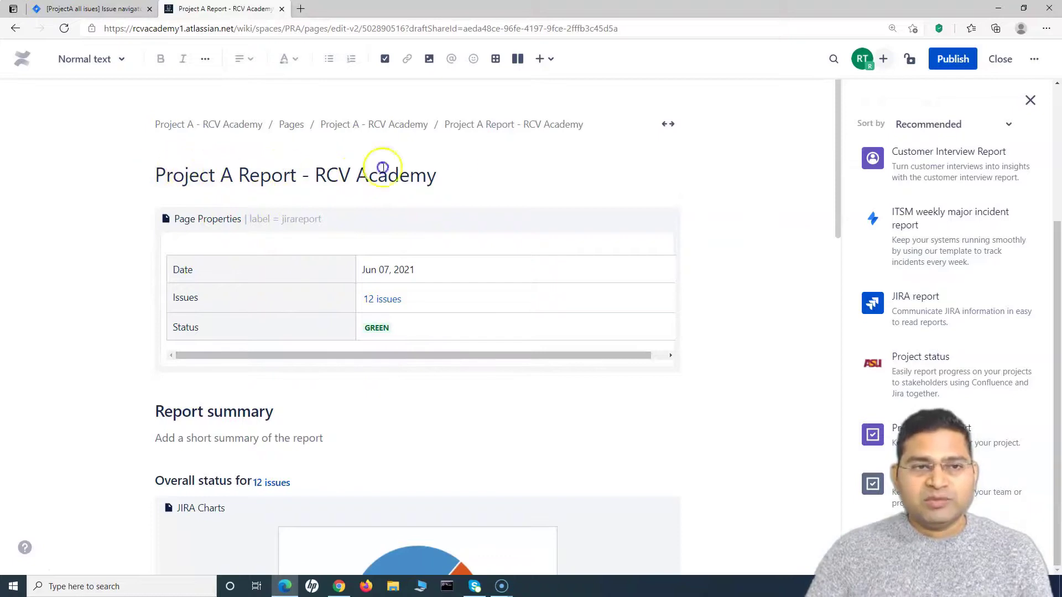
scroll(442, 188, down, 3)
scroll(213, 175, up, 1)
scroll(212, 175, up, 2)
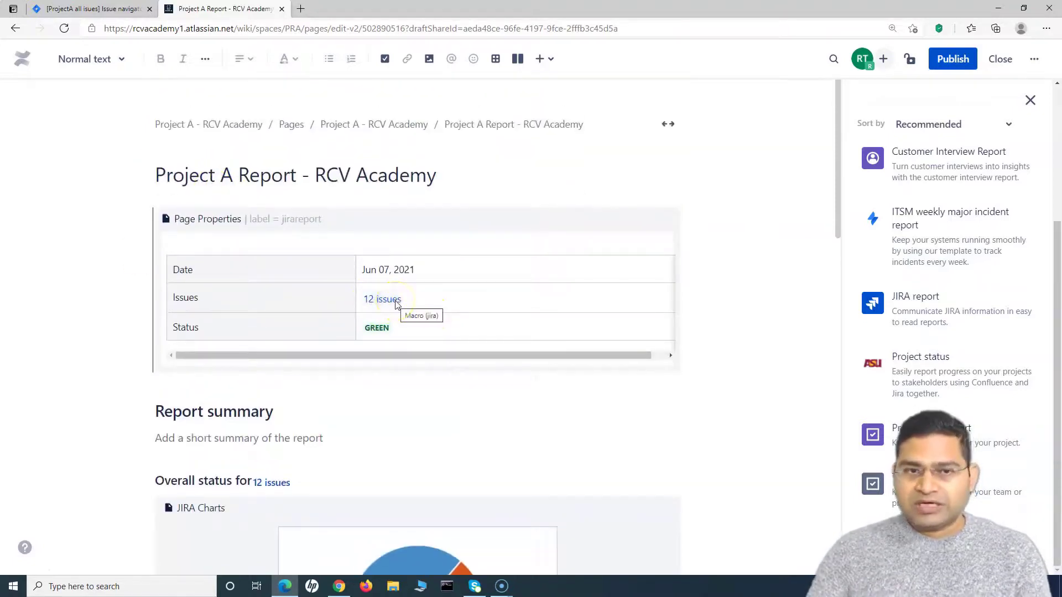
scroll(413, 346, down, 8)
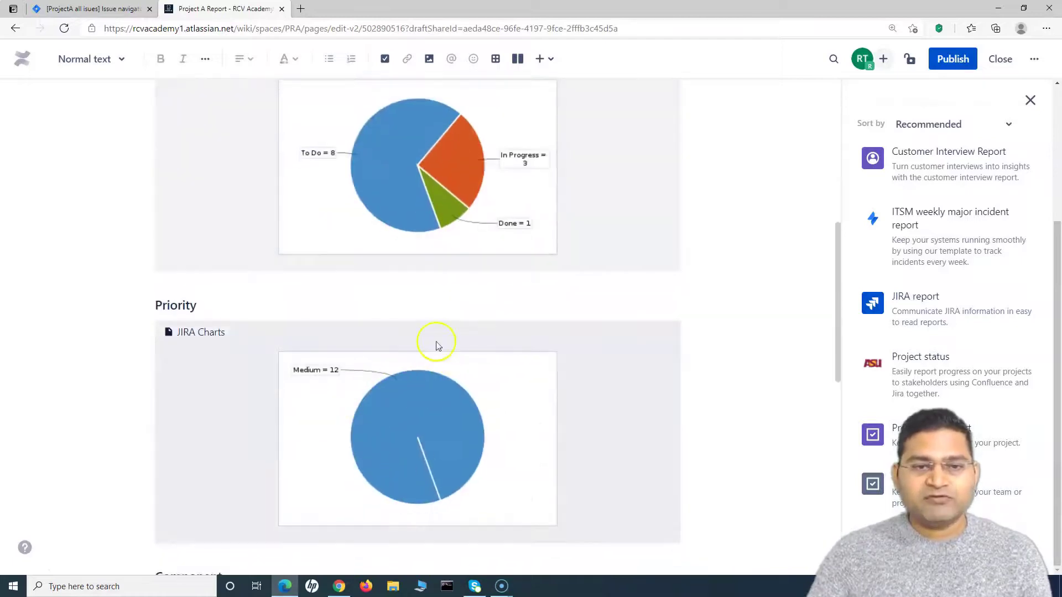
scroll(226, 332, up, 4)
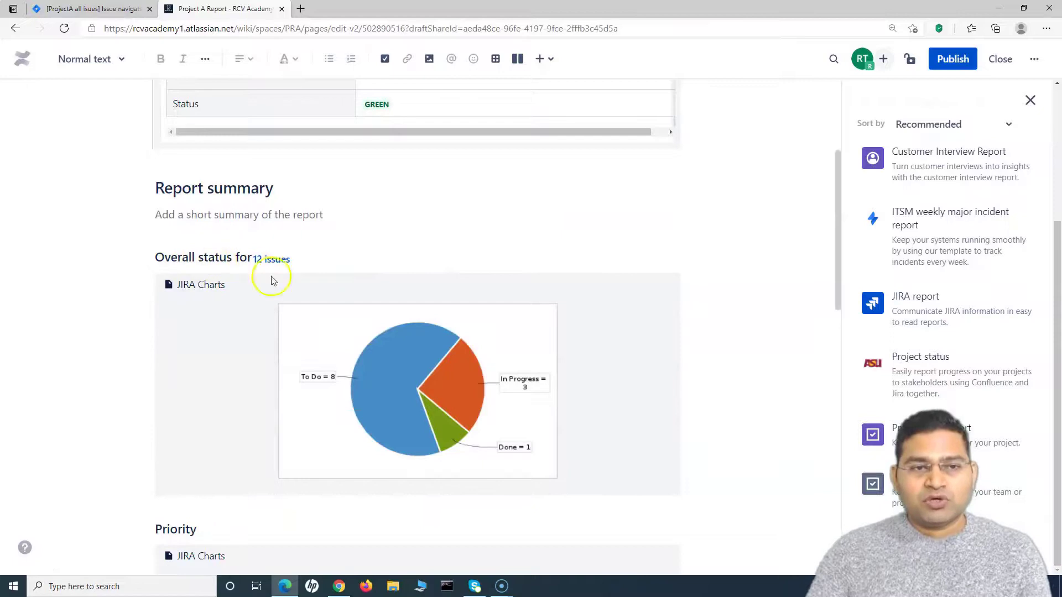
scroll(494, 418, down, 4)
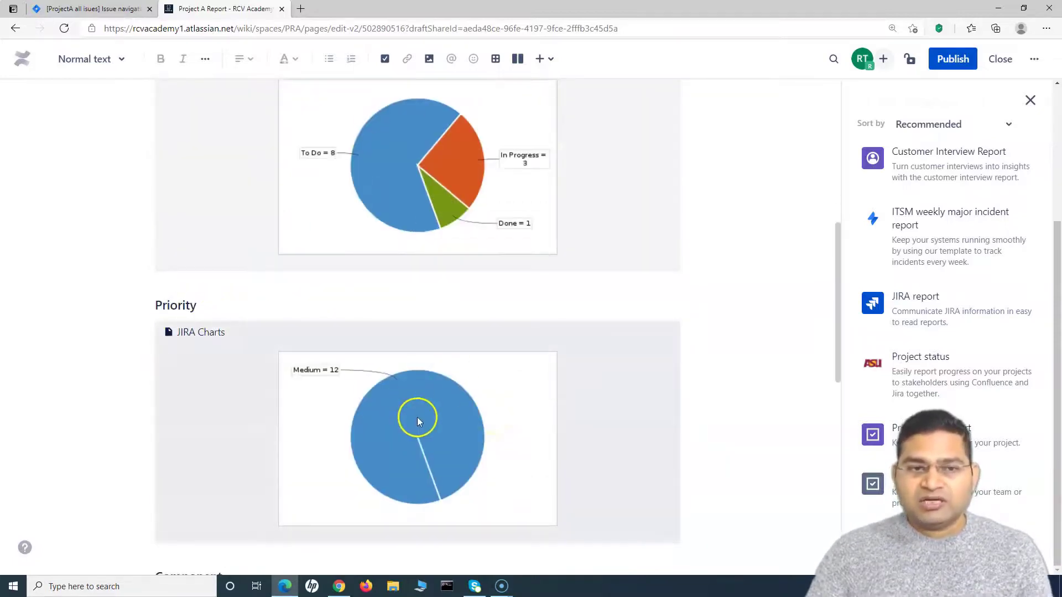
scroll(417, 420, down, 5)
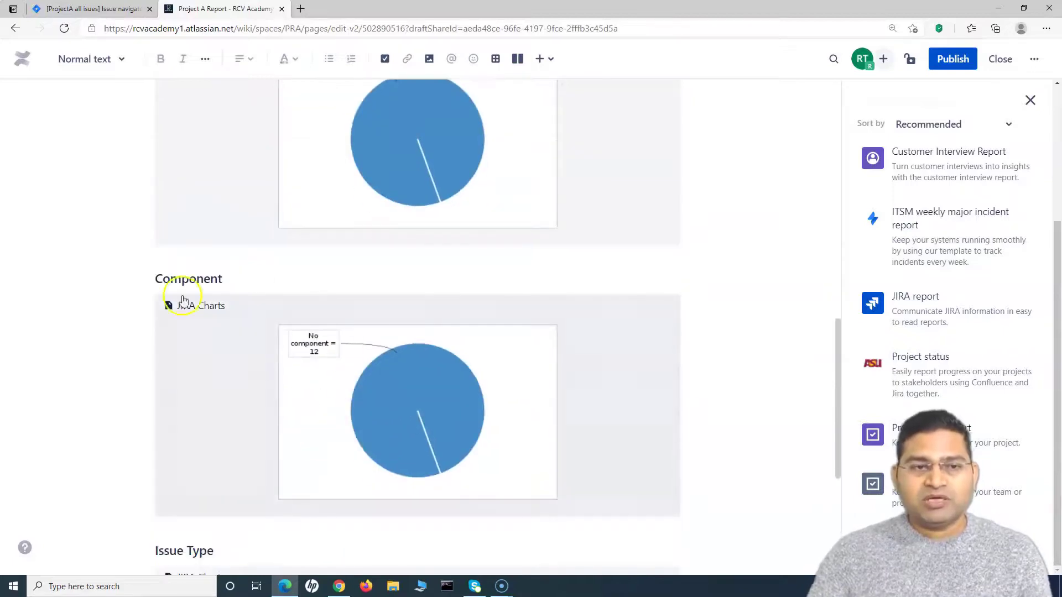
scroll(451, 451, down, 4)
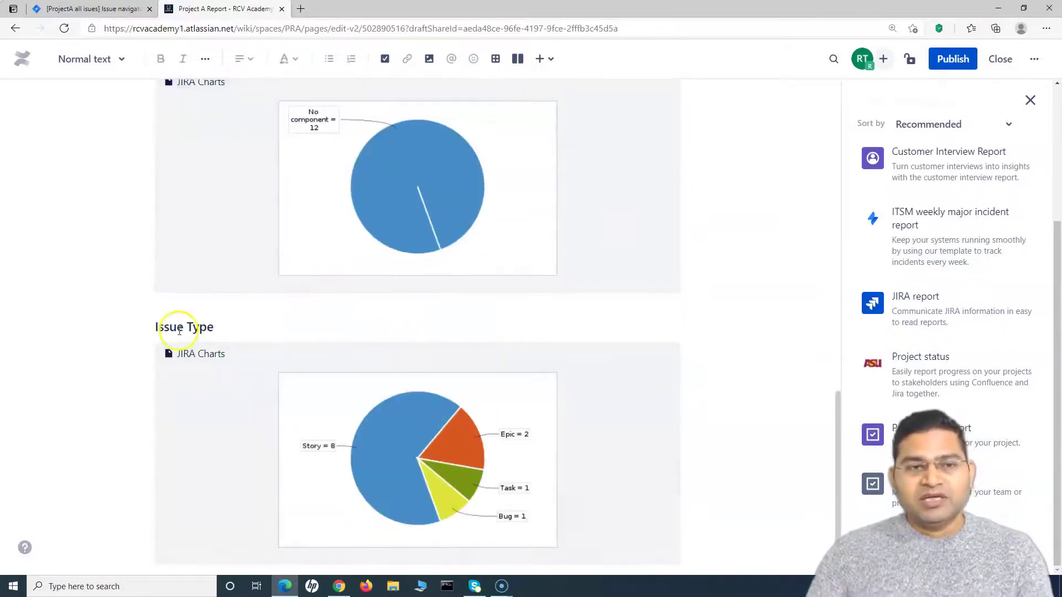
scroll(431, 467, down, 1)
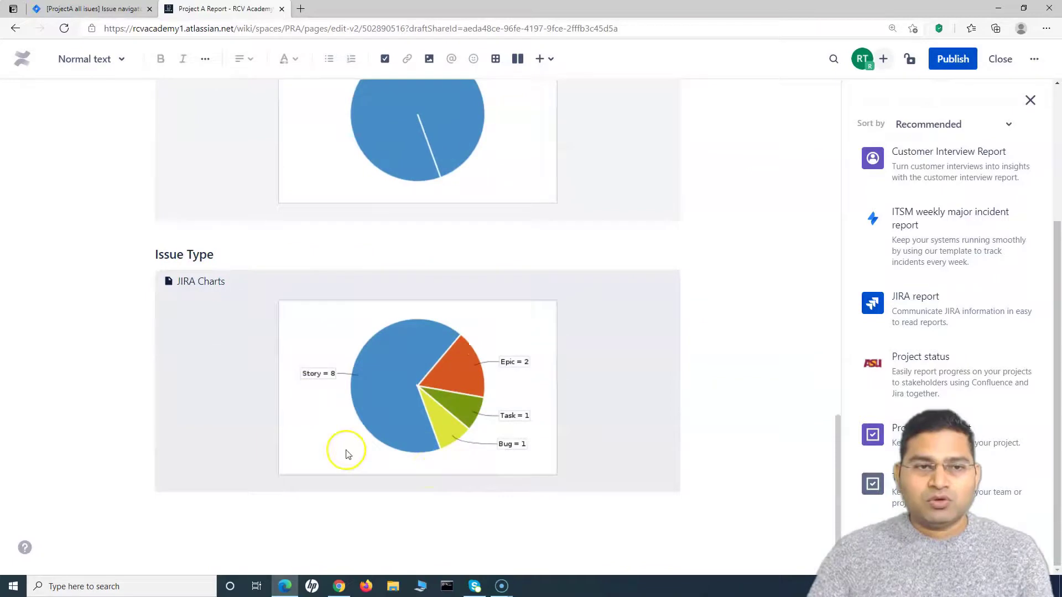
scroll(493, 453, up, 15)
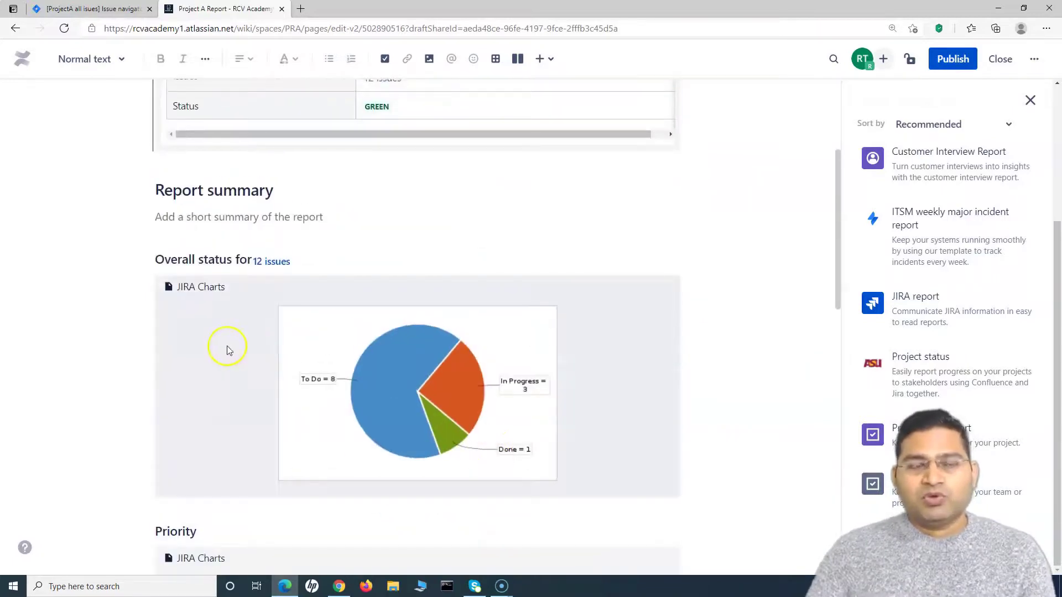
click(620, 336)
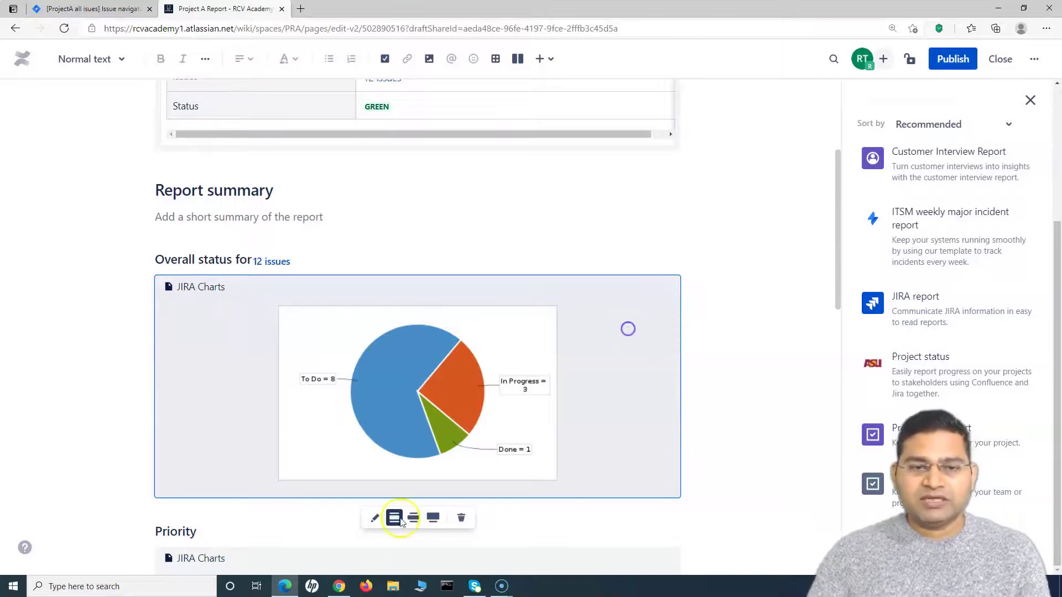
click(375, 519)
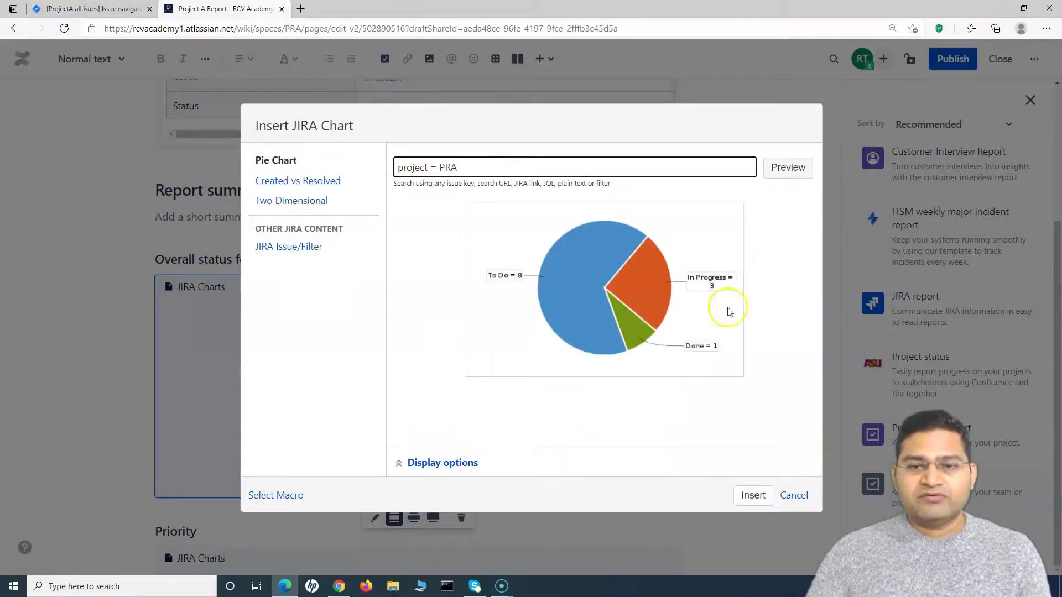
click(794, 496)
scroll(645, 465, down, 6)
click(636, 293)
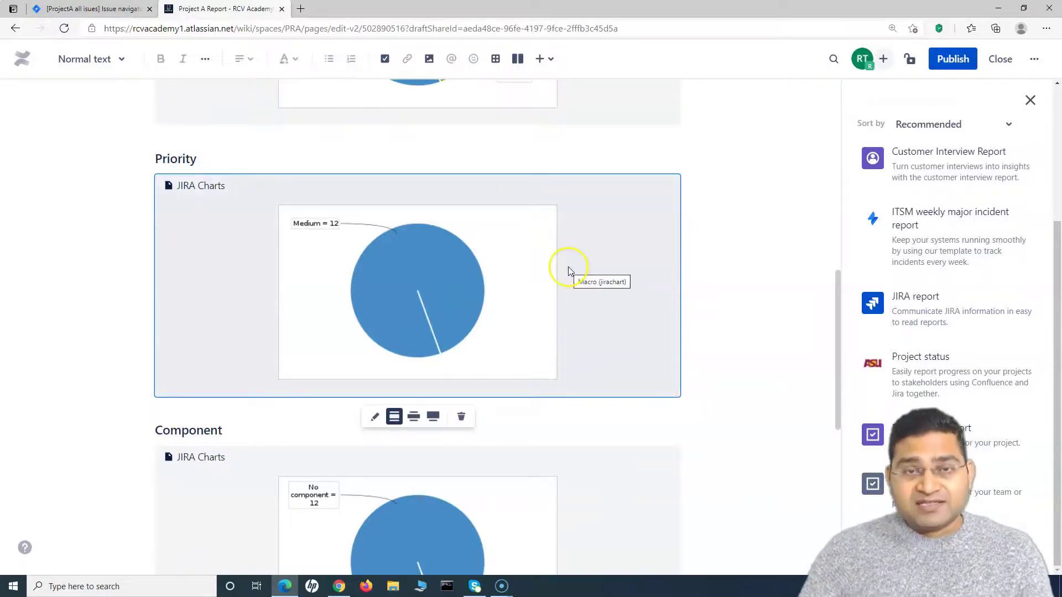
- Check the Priority and Overall status charts in the draft, then publish the report page
scroll(637, 438, up, 5)
scroll(638, 441, up, 5)
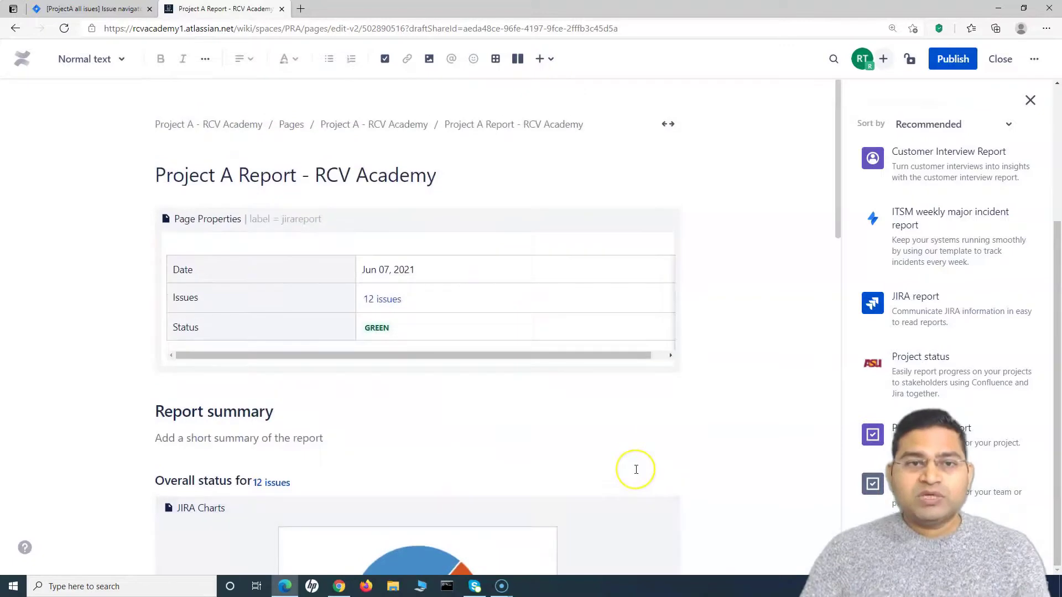
scroll(636, 469, down, 5)
click(627, 474)
click(635, 296)
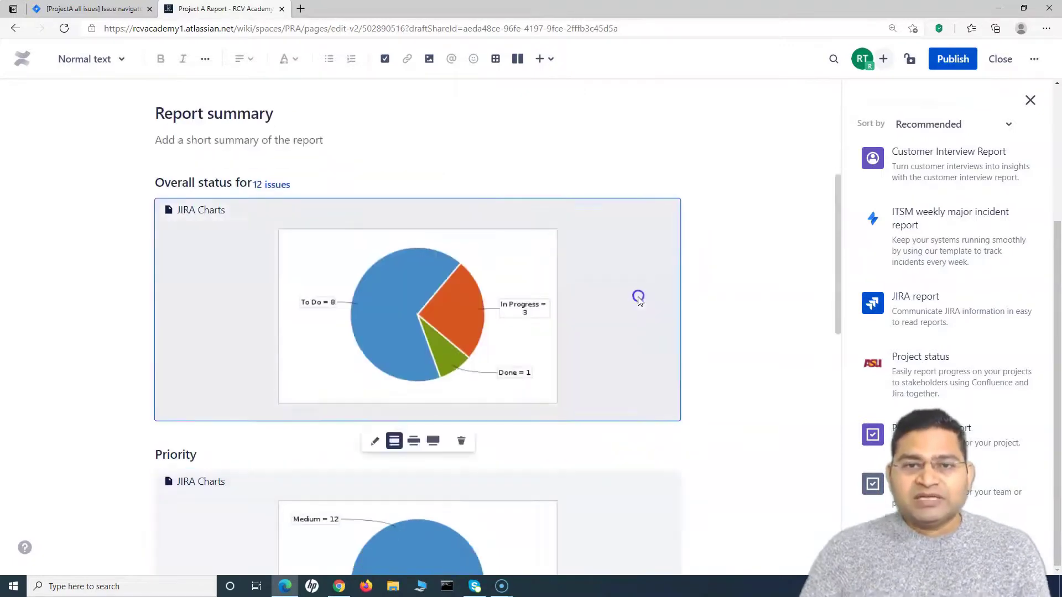
scroll(663, 443, up, 5)
scroll(524, 465, down, 10)
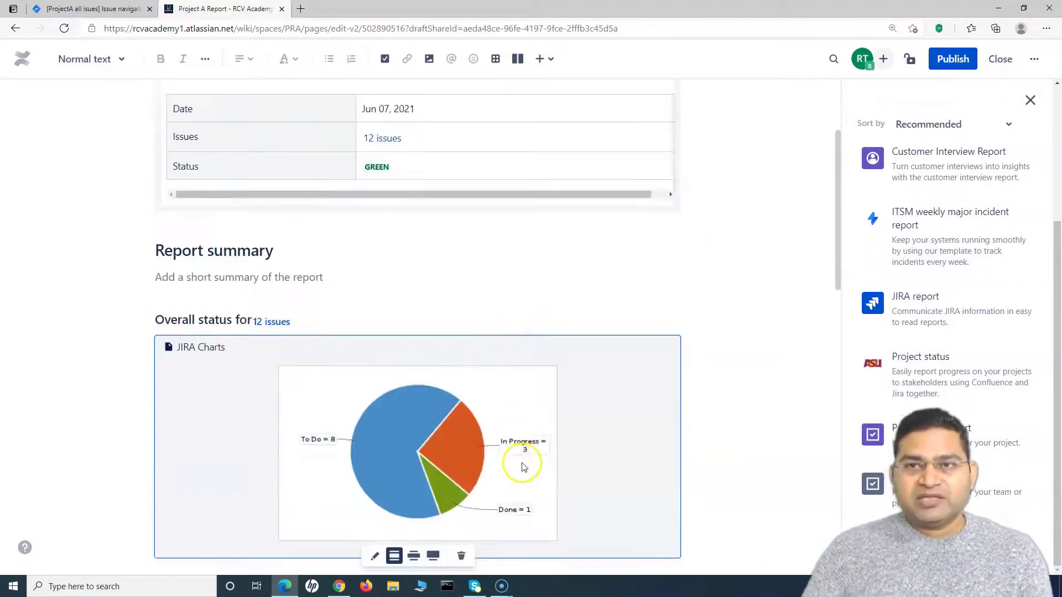
scroll(523, 467, down, 2)
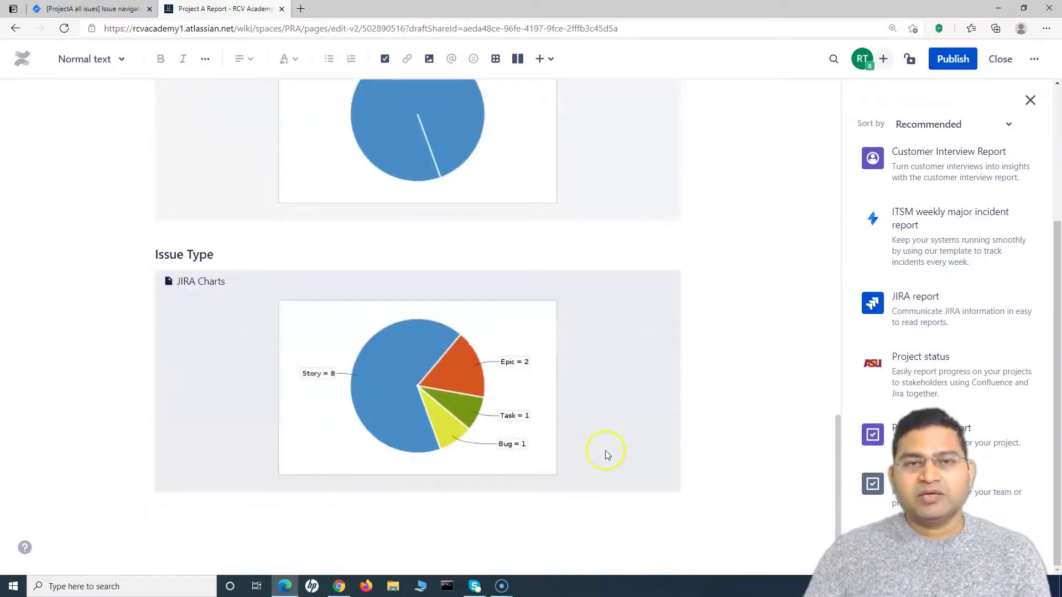
scroll(647, 365, up, 6)
click(947, 61)
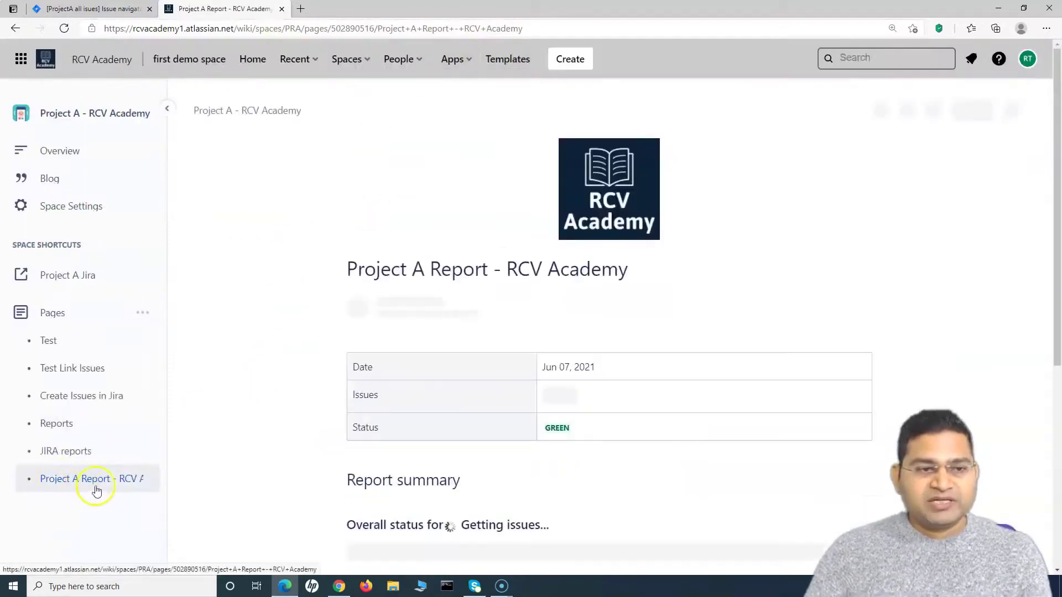
scroll(624, 309, down, 4)
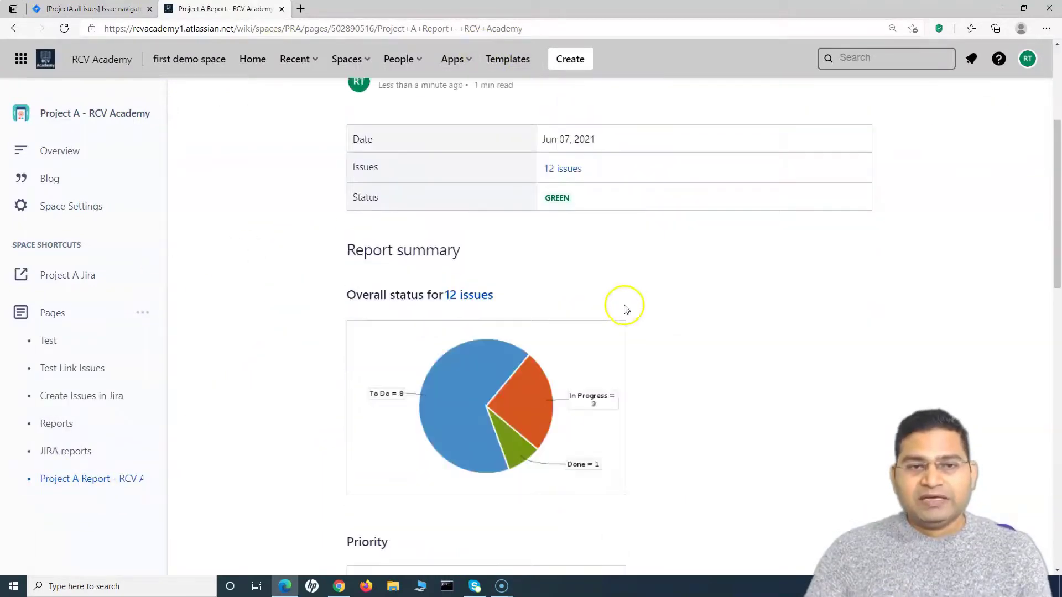
scroll(585, 249, down, 5)
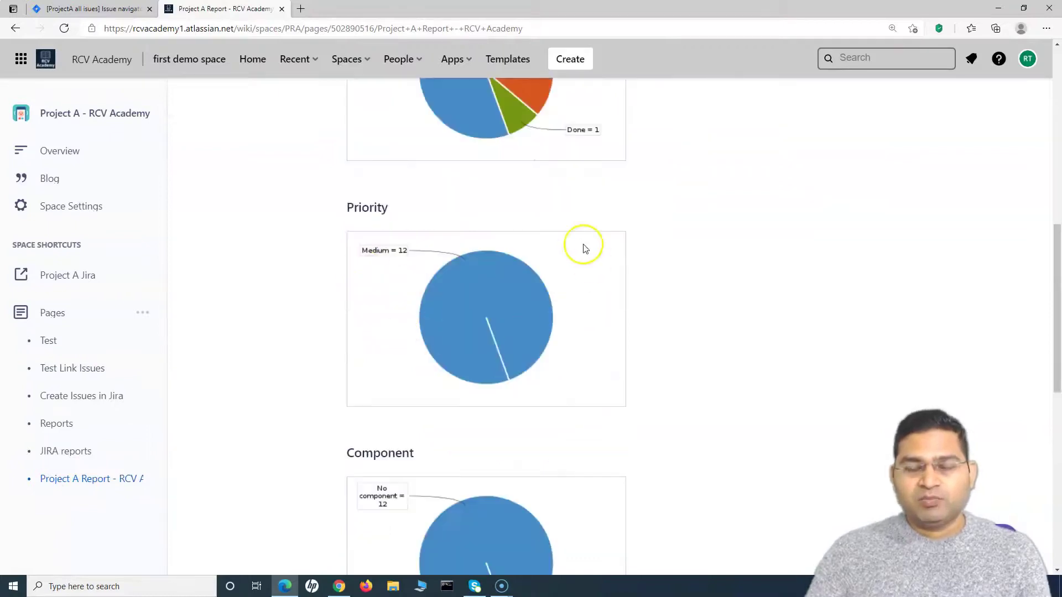
scroll(472, 417, up, 3)
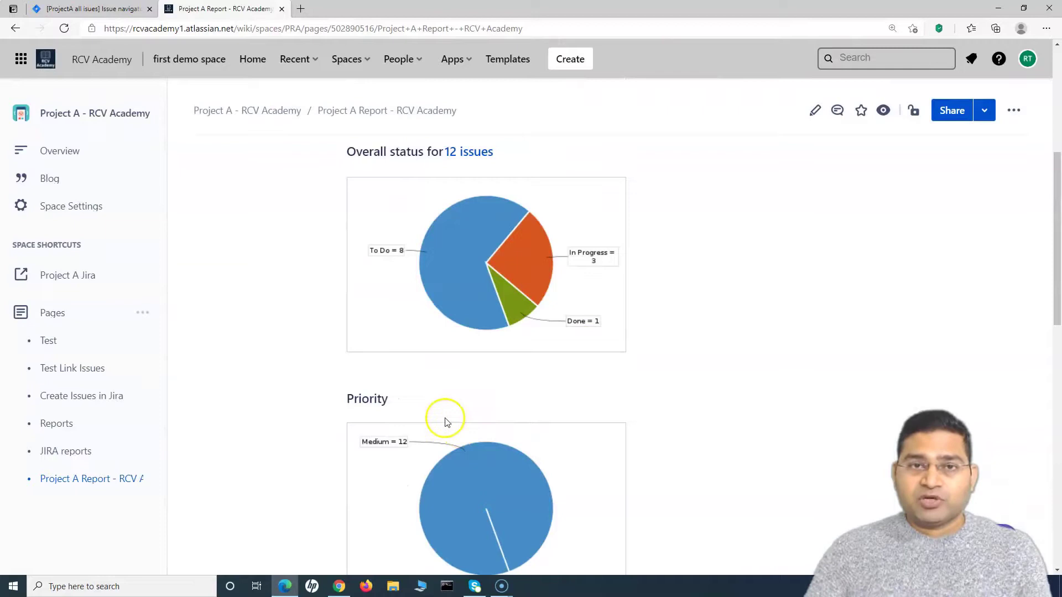
scroll(447, 422, down, 12)
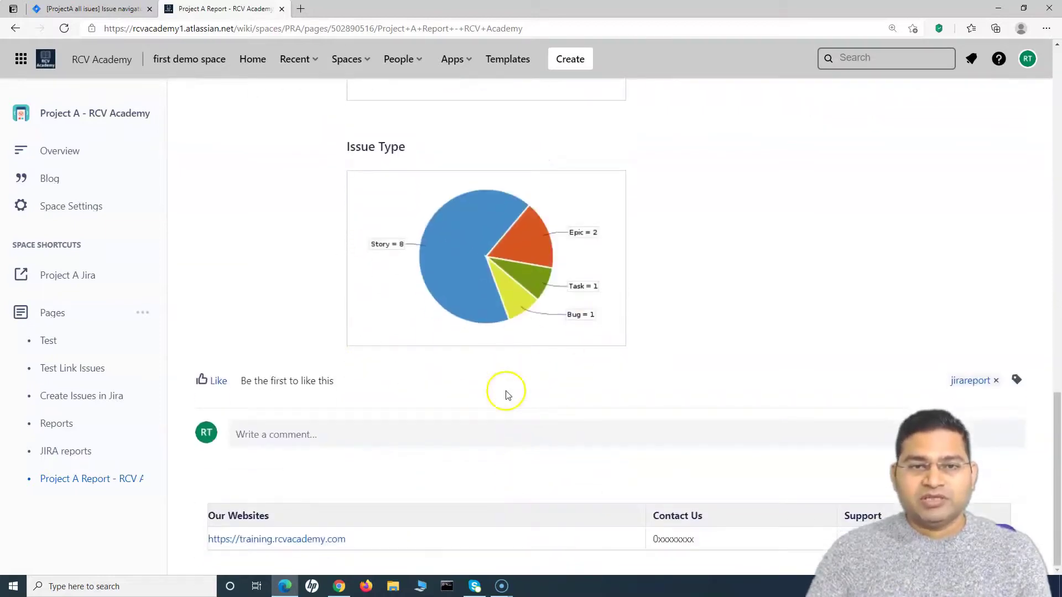
scroll(506, 394, up, 20)
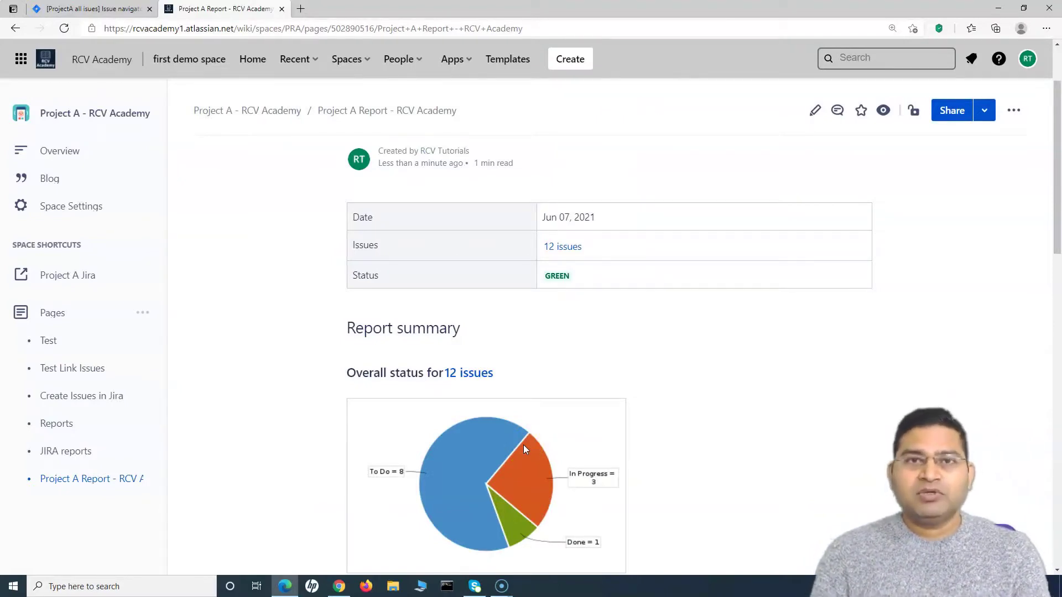
click(555, 411)
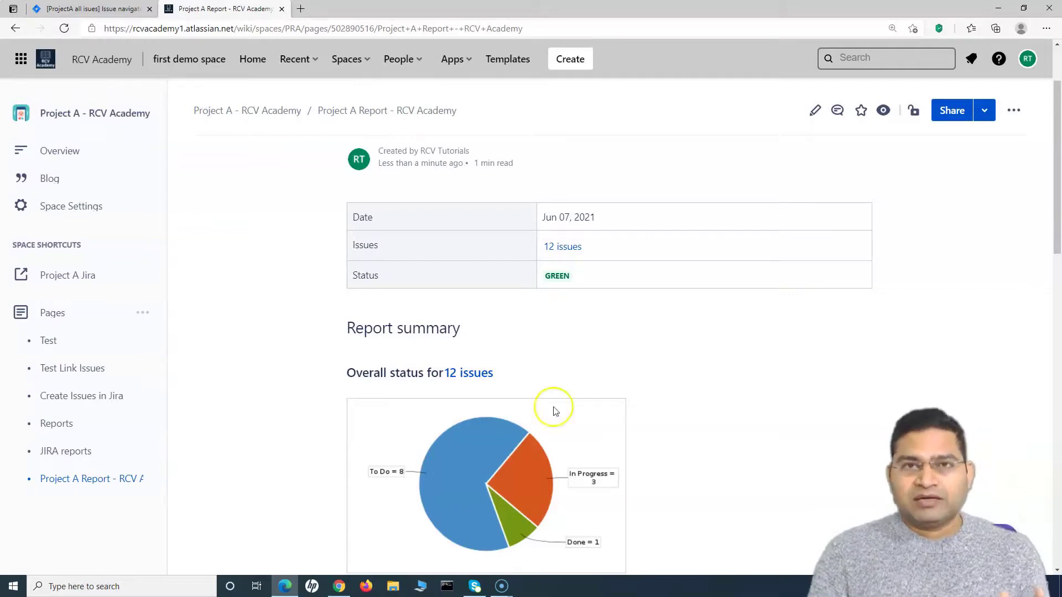